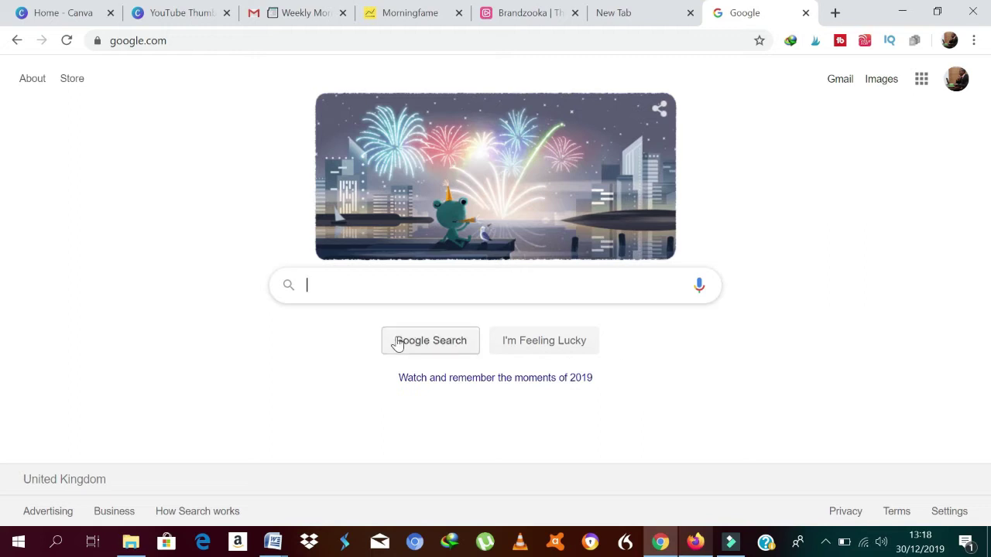
Switch to Morningfame and look through the step 1 video topic suggestions, including the ideas from similar channels.
{"action": "left_click", "coordinate": [403, 16]}
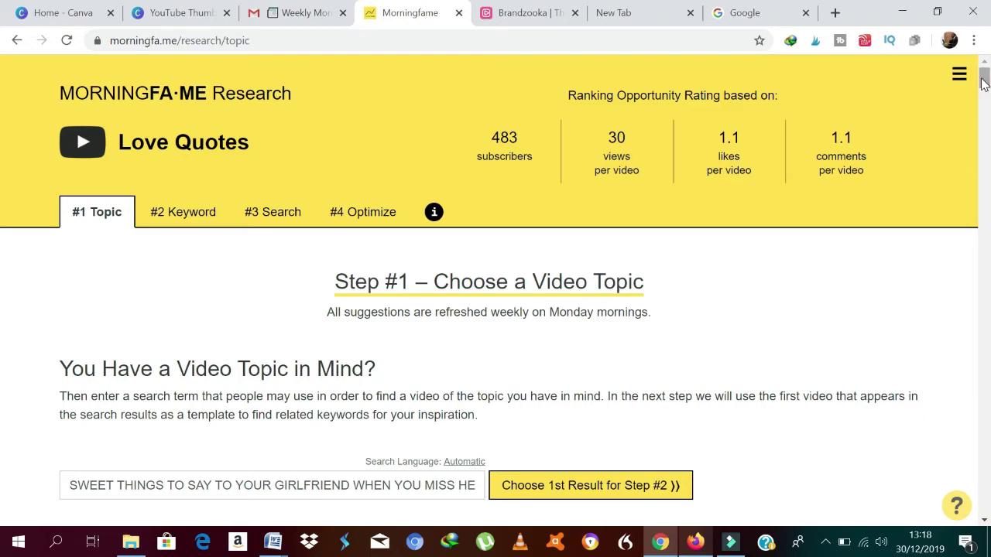
{"action": "left_click_drag", "start_coordinate": [982, 74], "coordinate": [990, 133]}
{"action": "left_click_drag", "start_coordinate": [2, 134], "coordinate": [2, 141]}
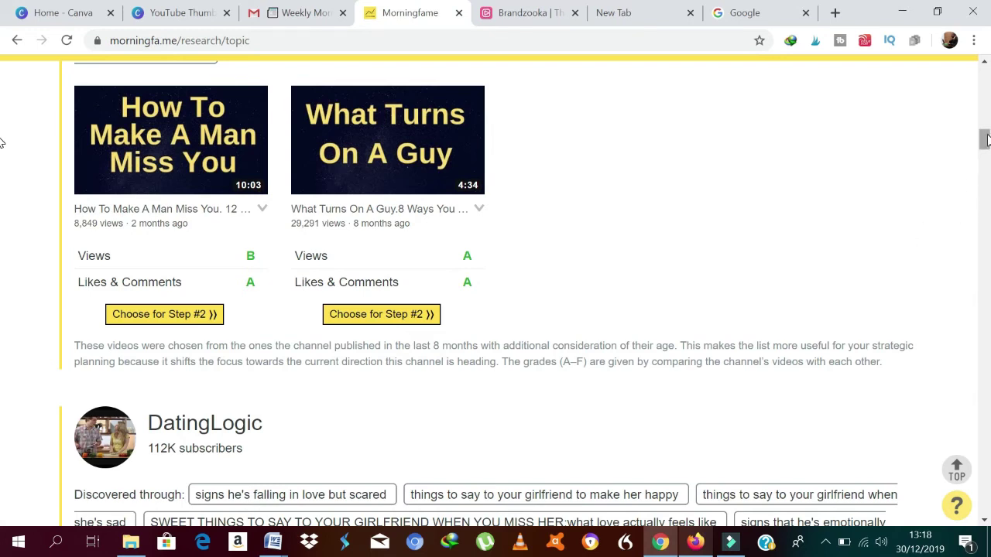
{"action": "left_click_drag", "start_coordinate": [986, 139], "coordinate": [983, 159]}
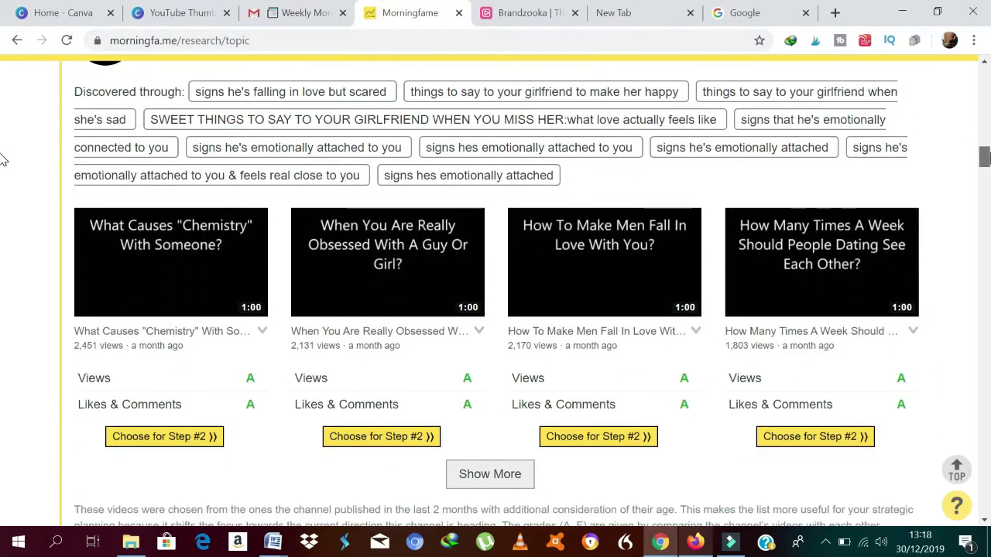
{"action": "scroll", "coordinate": [3, 159], "scroll_direction": "down", "scroll_amount": 5}
{"action": "scroll", "coordinate": [3, 178], "scroll_direction": "down", "scroll_amount": 4}
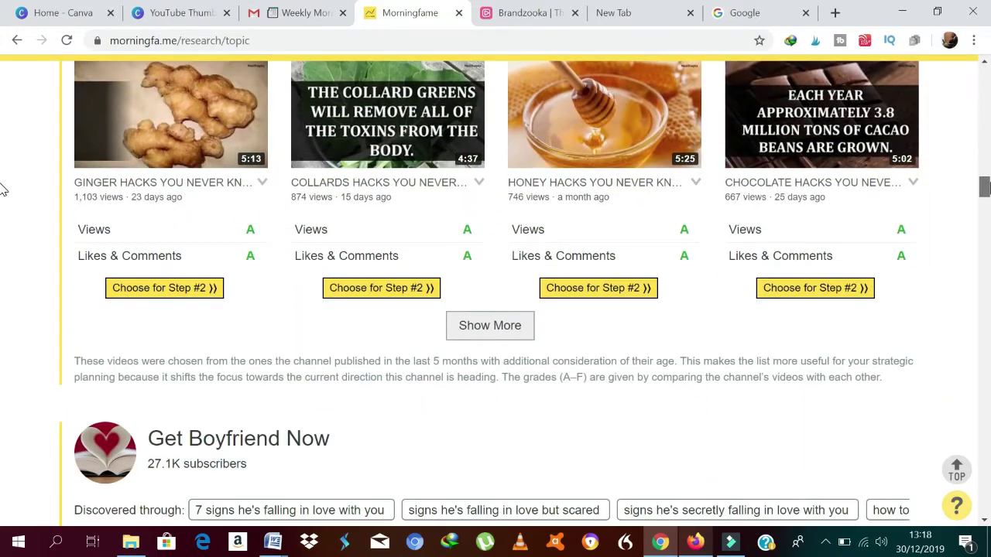
{"action": "scroll", "coordinate": [2, 194], "scroll_direction": "down", "scroll_amount": 6}
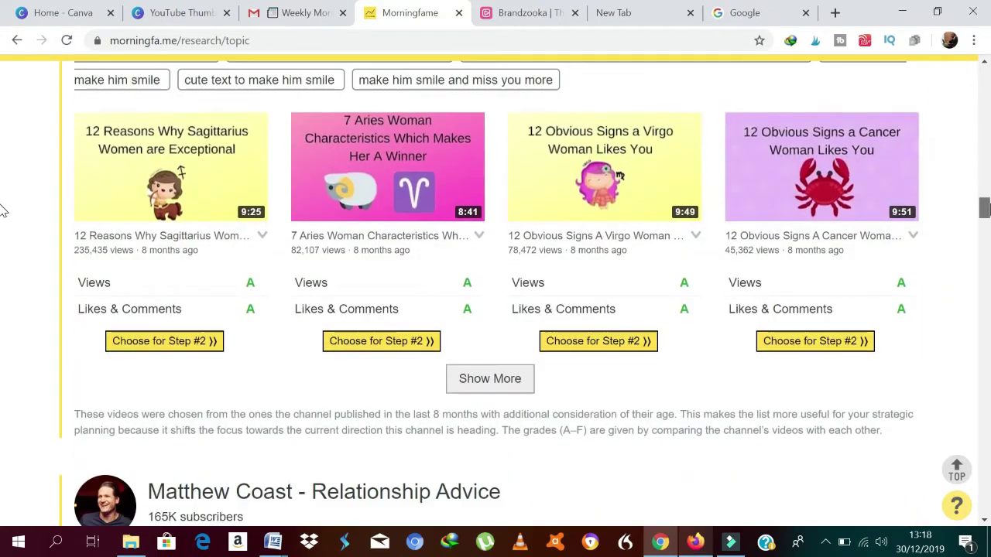
{"action": "scroll", "coordinate": [2, 210], "scroll_direction": "down", "scroll_amount": 1}
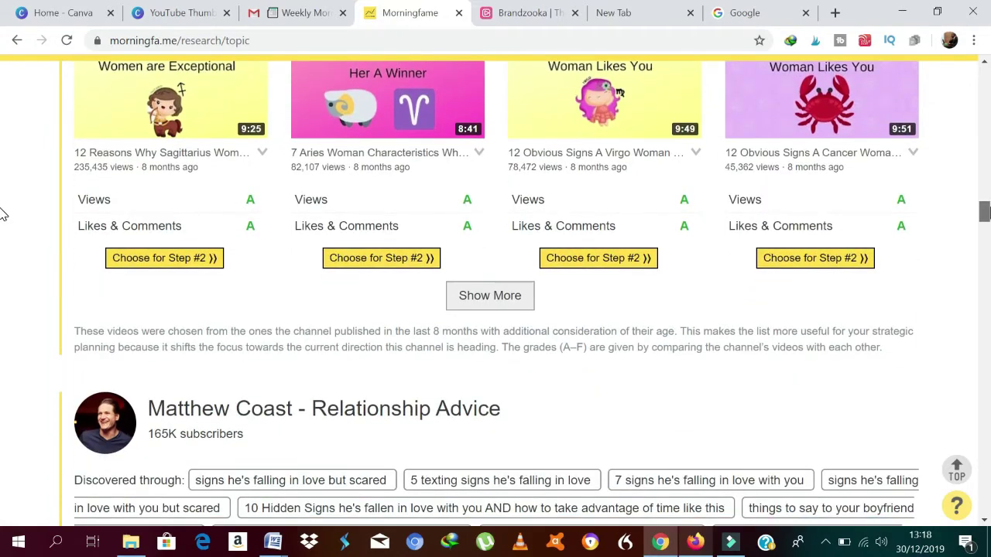
{"action": "scroll", "coordinate": [2, 215], "scroll_direction": "down", "scroll_amount": 13}
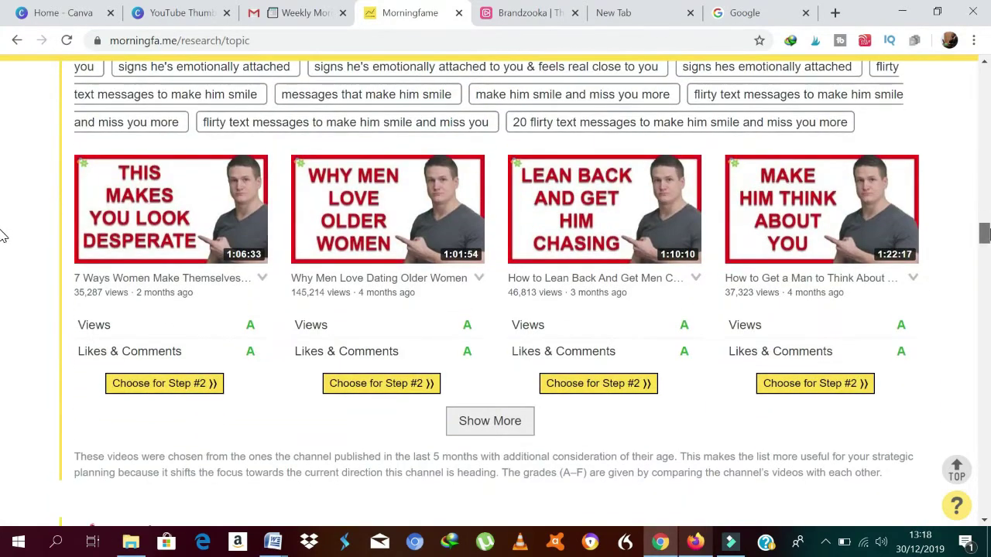
{"action": "scroll", "coordinate": [2, 256], "scroll_direction": "down", "scroll_amount": 3}
{"action": "scroll", "coordinate": [3, 186], "scroll_direction": "up", "scroll_amount": 20}
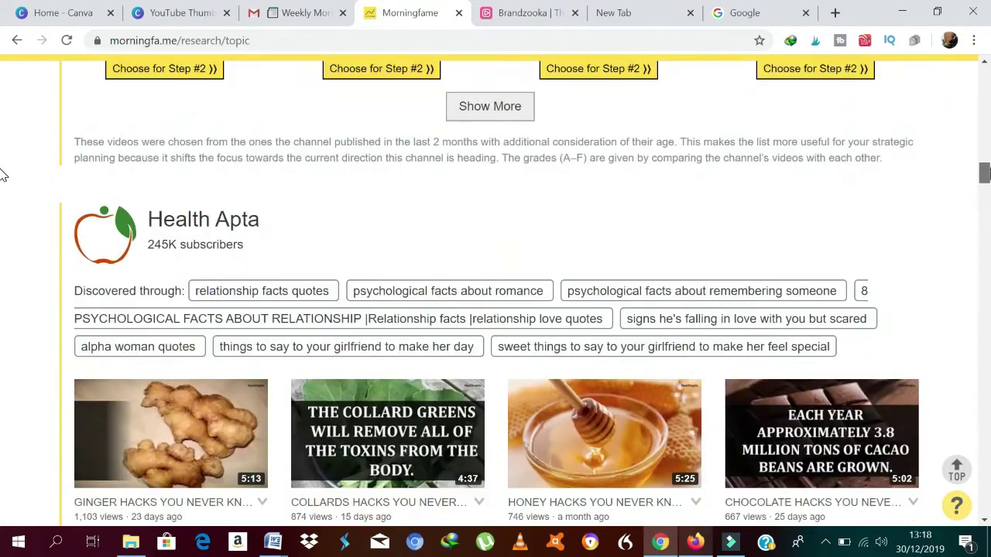
{"action": "scroll", "coordinate": [2, 127], "scroll_direction": "up", "scroll_amount": 20}
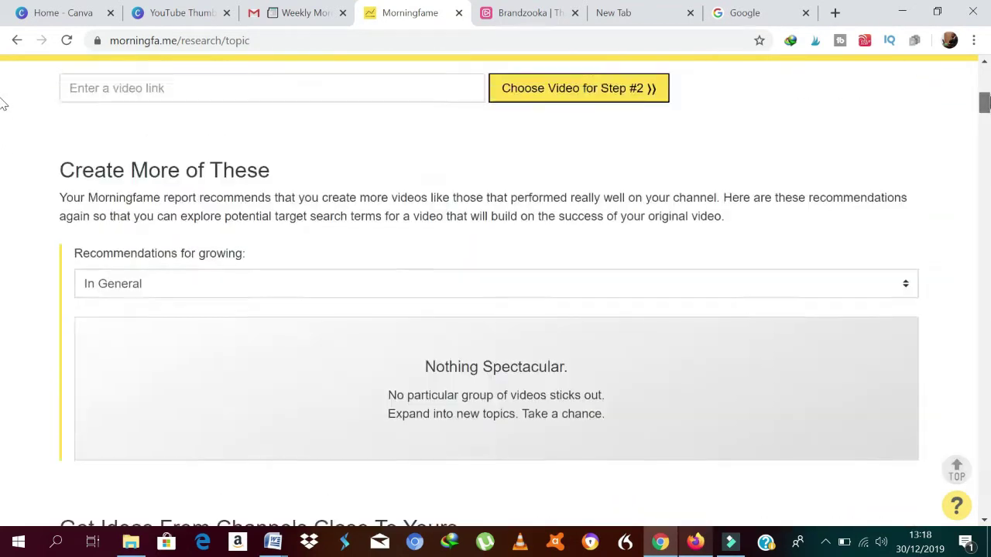
{"action": "scroll", "coordinate": [3, 83], "scroll_direction": "up", "scroll_amount": 1}
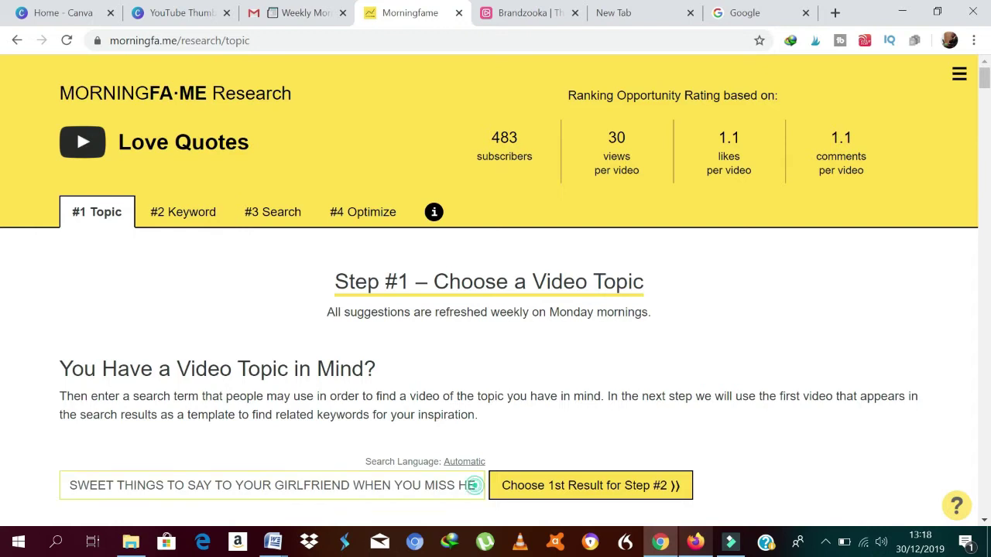
Replace the video topic search term with "how to do keyword research" and choose its first result for step 2.
{"action": "key", "text": "BackSpace"}
{"action": "key", "text": "BackSpace"}
{"action": "key", "text": "BackSpace"}
{"action": "key", "text": "BackSpace"}
{"action": "key", "text": "BackSpace"}
{"action": "key", "text": "BackSpace"}
{"action": "key", "text": "BackSpace"}
{"action": "key", "text": "BackSpace"}
{"action": "key", "text": "BackSpace"}
{"action": "key", "text": "BackSpace"}
{"action": "key", "text": "BackSpace"}
{"action": "key", "text": "BackSpace"}
{"action": "key", "text": "BackSpace"}
{"action": "key", "text": "BackSpace"}
{"action": "key", "text": "BackSpace"}
{"action": "key", "text": "BackSpace"}
{"action": "key", "text": "BackSpace"}
{"action": "key", "text": "BackSpace"}
{"action": "key", "text": "BackSpace"}
{"action": "key", "text": "BackSpace"}
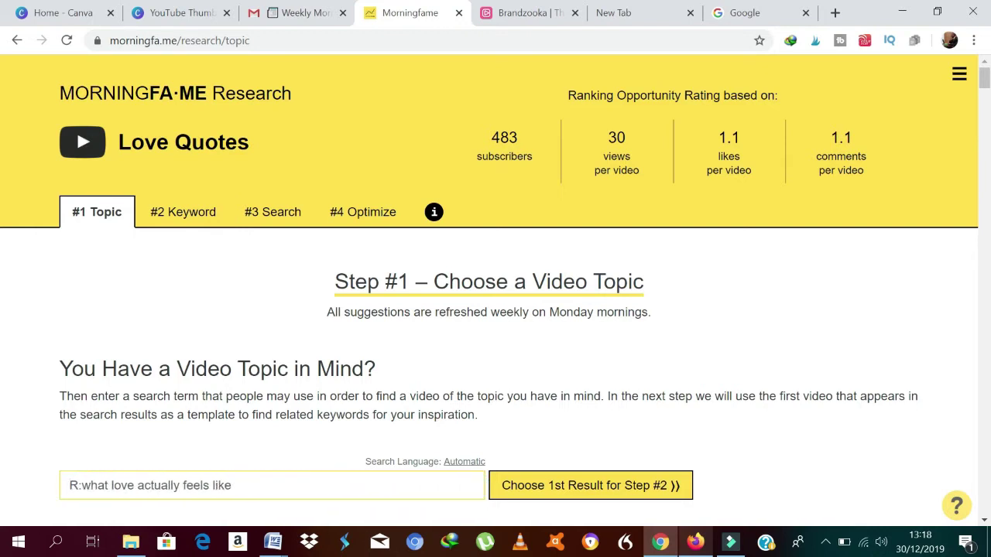
{"action": "key", "text": "BackSpace"}
{"action": "key", "text": "BackSpace"}
{"action": "key", "text": "BackSpace"}
{"action": "key", "text": "BackSpace"}
{"action": "key", "text": "BackSpace"}
{"action": "key", "text": "BackSpace"}
{"action": "key", "text": "BackSpace"}
{"action": "key", "text": "BackSpace"}
{"action": "key", "text": "BackSpace"}
{"action": "key", "text": "BackSpace"}
{"action": "key", "text": "BackSpace"}
{"action": "key", "text": "BackSpace"}
{"action": "key", "text": "BackSpace"}
{"action": "key", "text": "BackSpace"}
{"action": "key", "text": "BackSpace"}
{"action": "key", "text": "BackSpace"}
{"action": "key", "text": "BackSpace"}
{"action": "key", "text": "BackSpace"}
{"action": "key", "text": "BackSpace"}
{"action": "key", "text": "BackSpace"}
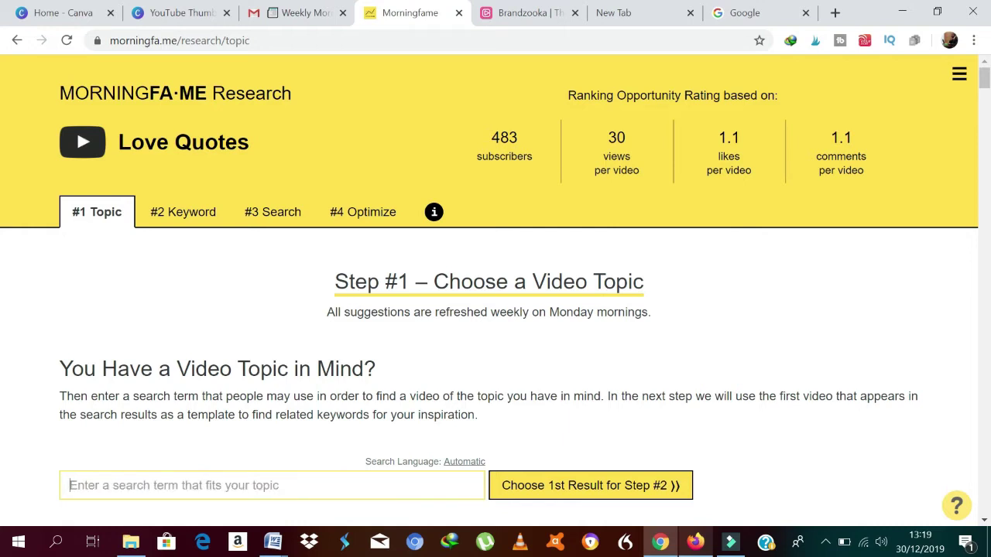
{"action": "type", "text": "how"}
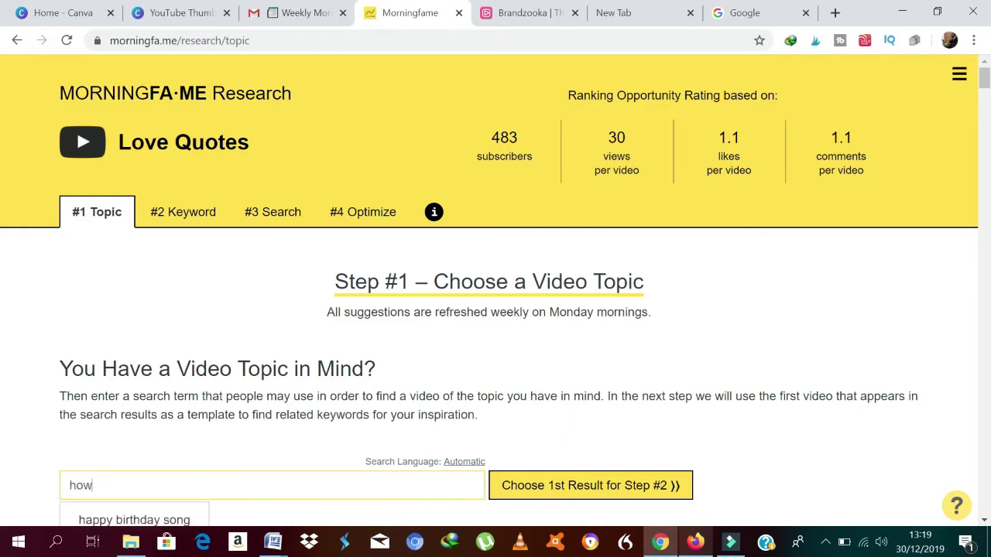
{"action": "type", "text": " to "}
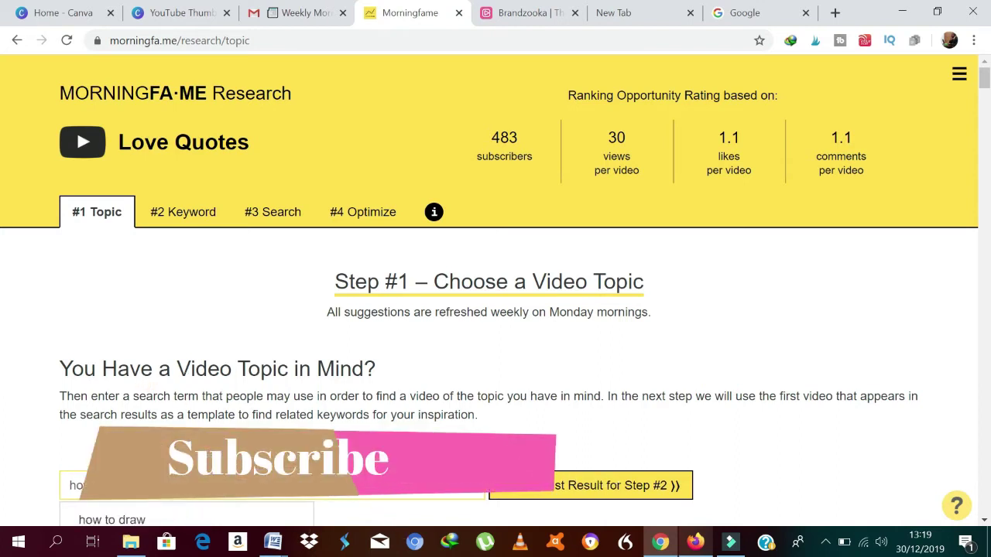
{"action": "type", "text": "do keyword "}
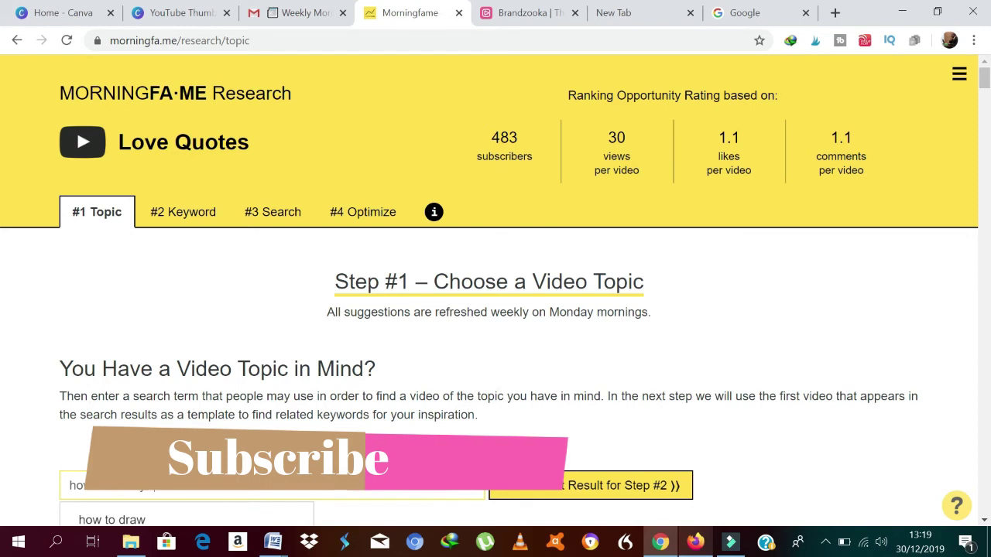
{"action": "type", "text": "resear"}
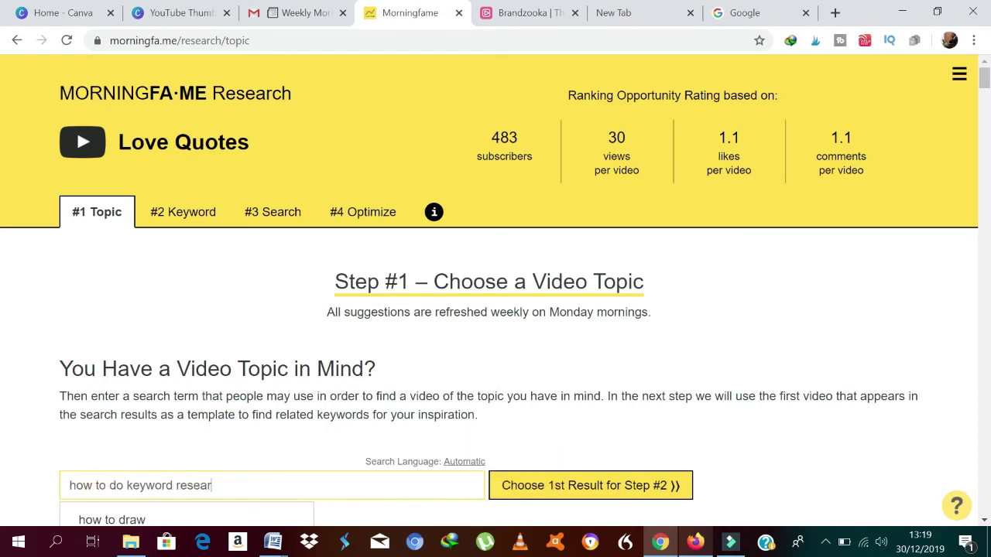
{"action": "type", "text": "ch"}
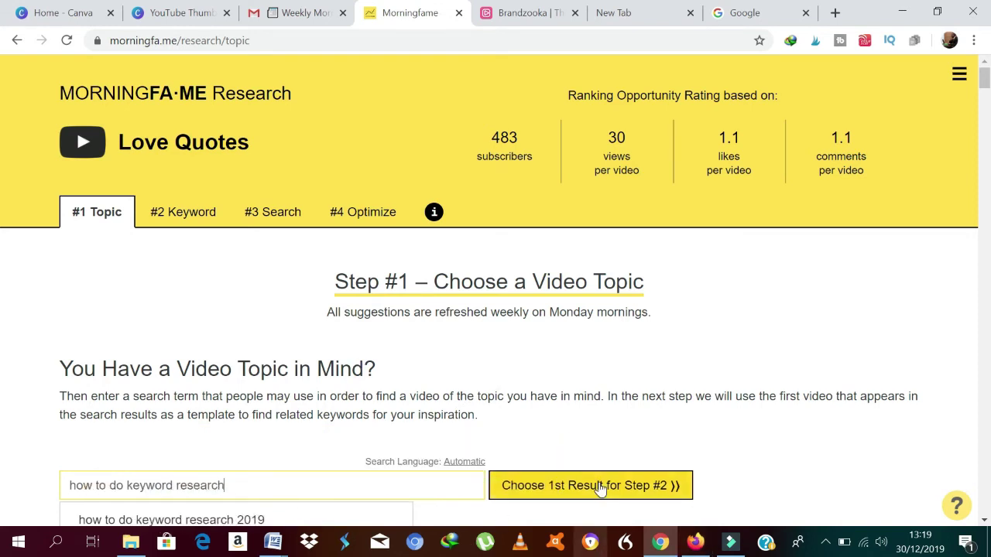
{"action": "left_click", "coordinate": [600, 484]}
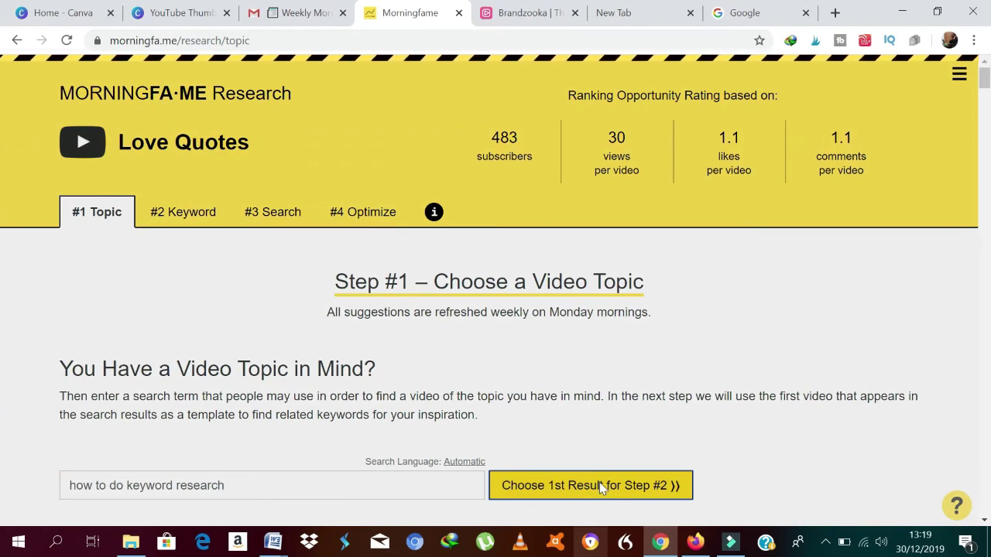
Review the suggested common and uncommon keywords and the keywords of the top ranking video.
{"action": "scroll", "coordinate": [393, 246], "scroll_direction": "down", "scroll_amount": 2}
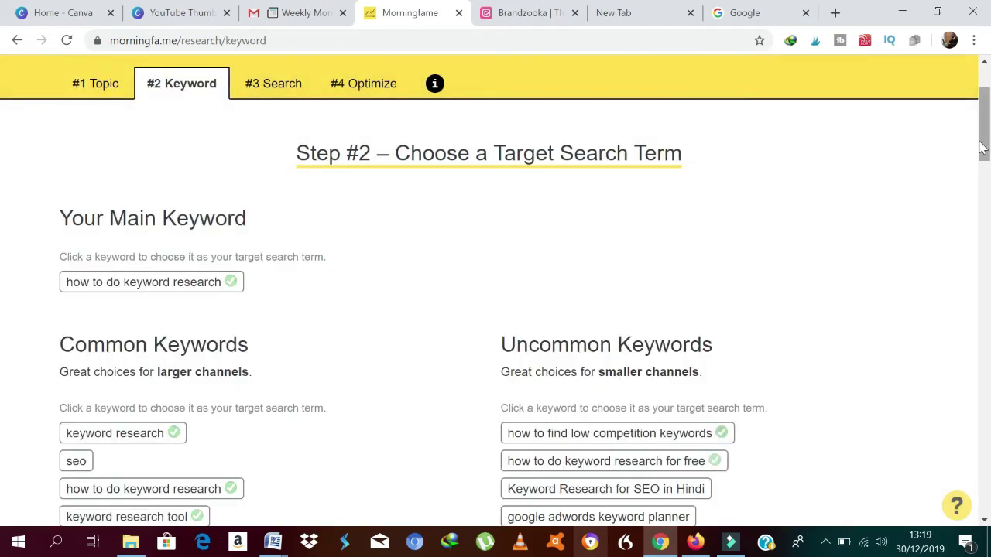
{"action": "left_click_drag", "start_coordinate": [982, 151], "coordinate": [985, 157]}
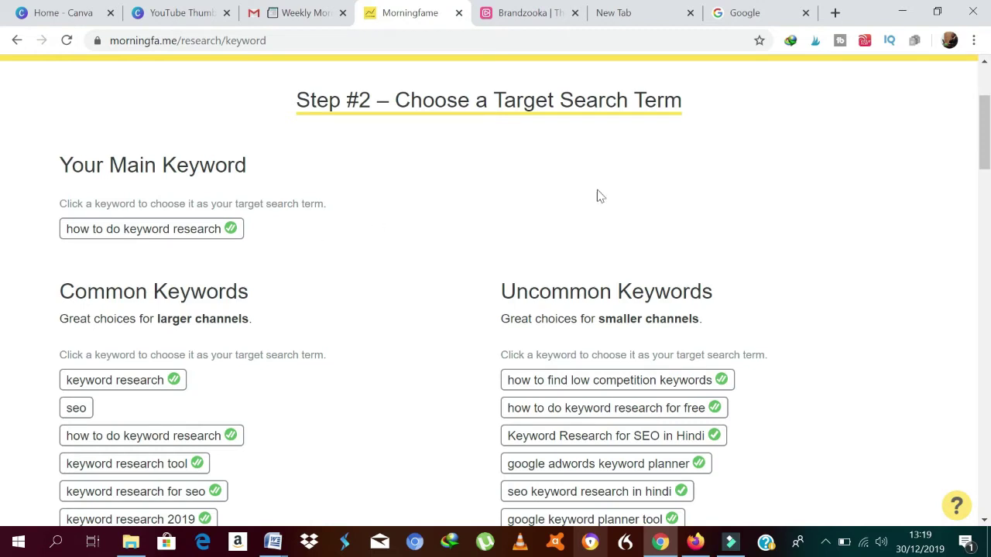
{"action": "scroll", "coordinate": [986, 138], "scroll_direction": "down", "scroll_amount": 2}
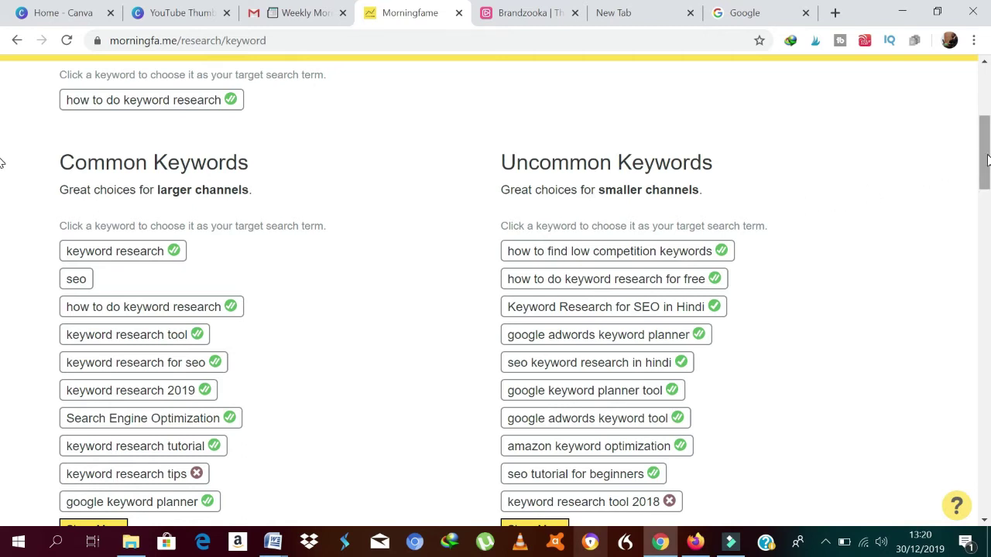
{"action": "left_click_drag", "start_coordinate": [988, 161], "coordinate": [988, 177]}
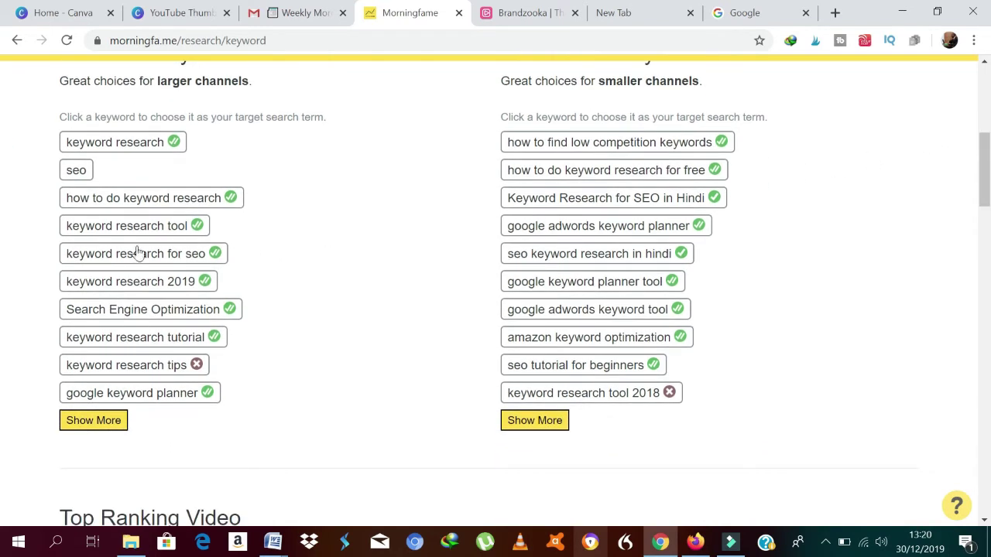
{"action": "left_click_drag", "start_coordinate": [985, 137], "coordinate": [3, 196]}
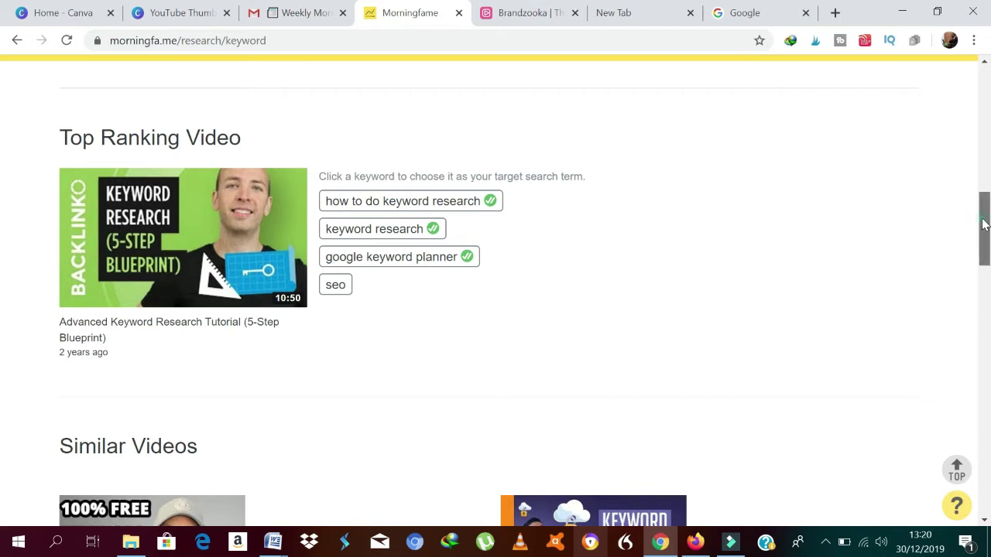
{"action": "mouse_move", "coordinate": [983, 225]}
{"action": "left_mouse_down"}
{"action": "mouse_move", "coordinate": [986, 272]}
{"action": "mouse_move", "coordinate": [986, 226]}
{"action": "left_mouse_up"}
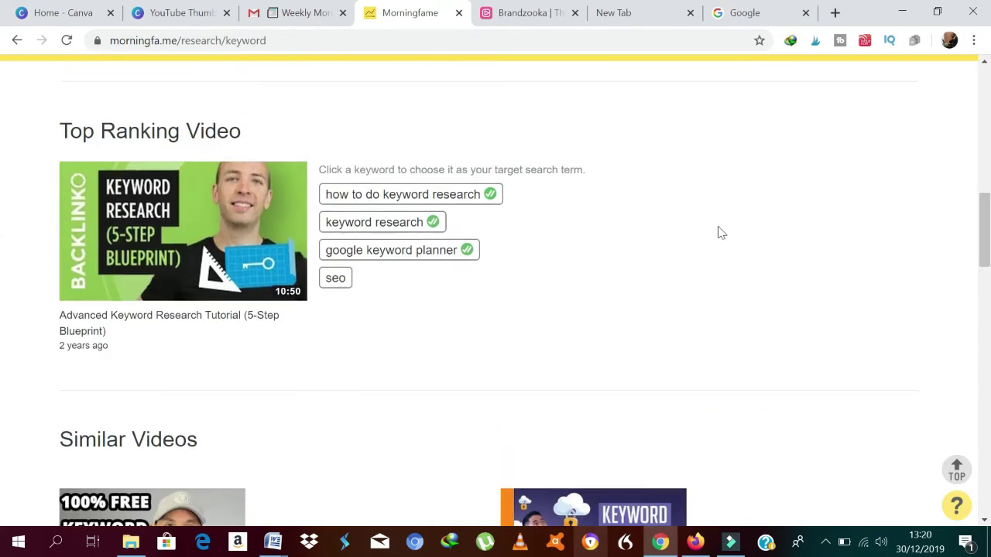
Choose the main keyword "how to do keyword research" as the target search term for step 3.
{"action": "left_click", "coordinate": [410, 196]}
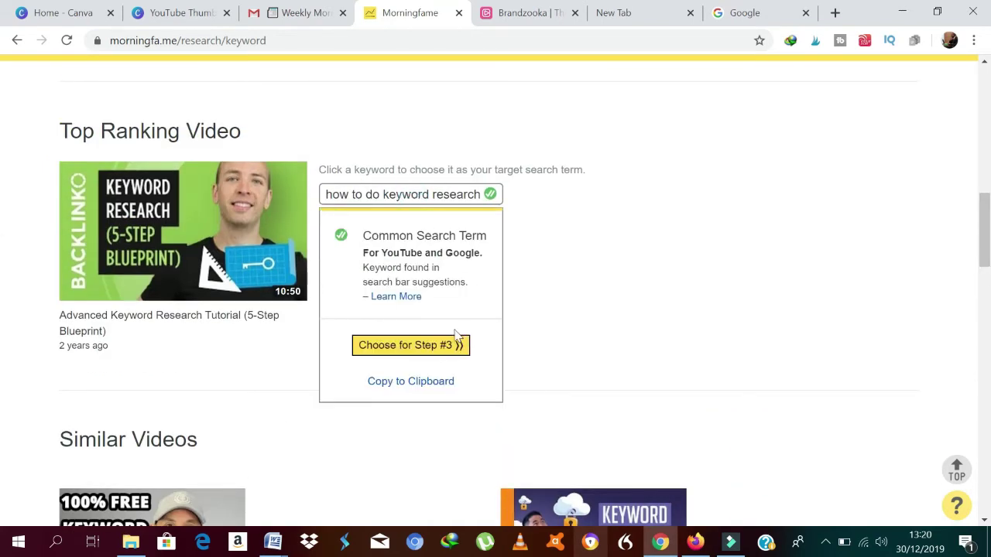
{"action": "left_click", "coordinate": [425, 345]}
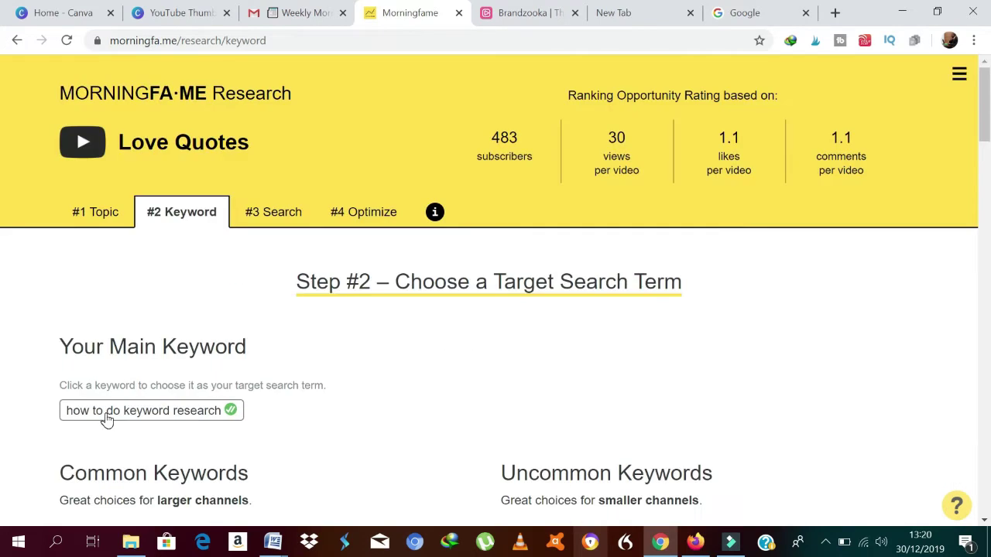
{"action": "left_click", "coordinate": [107, 418]}
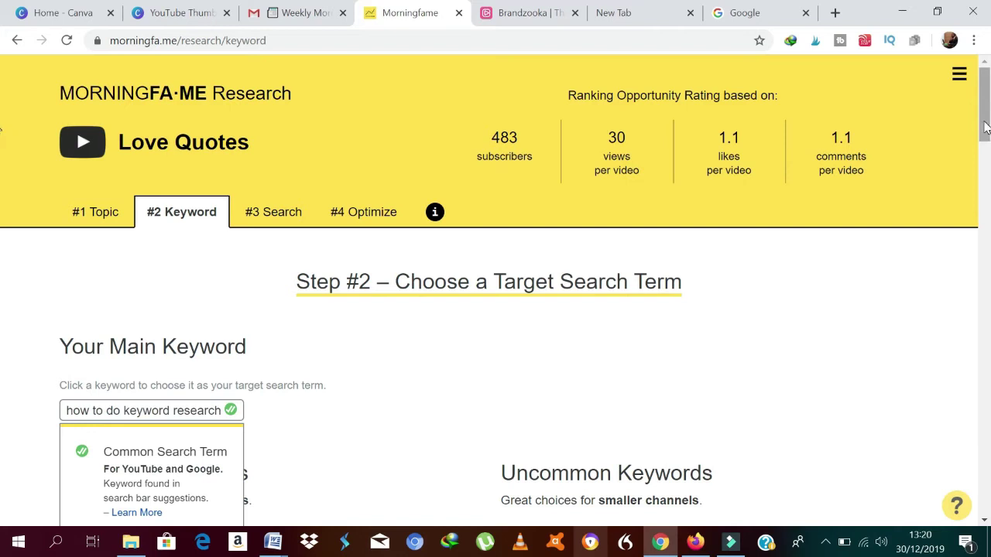
{"action": "scroll", "coordinate": [984, 128], "scroll_direction": "down", "scroll_amount": 3}
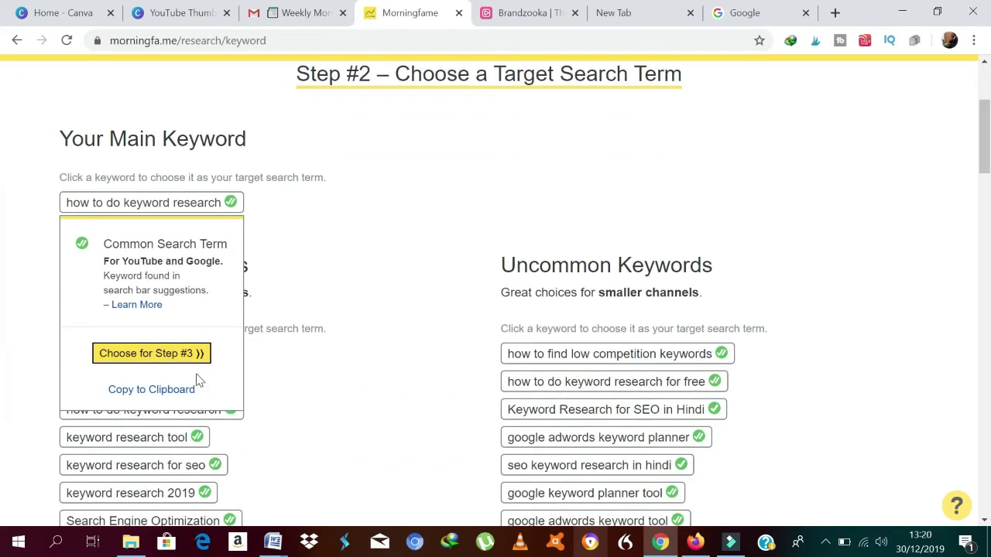
{"action": "left_click", "coordinate": [163, 357]}
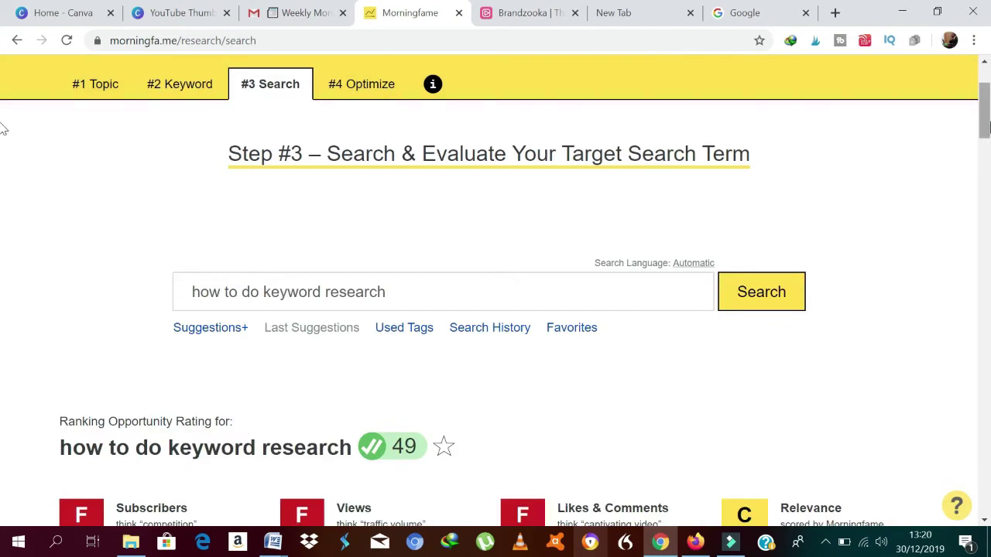
Examine the ranking opportunity grades for "how to do keyword research" and the gateway video among its search results.
{"action": "scroll", "coordinate": [3, 124], "scroll_direction": "down", "scroll_amount": 3}
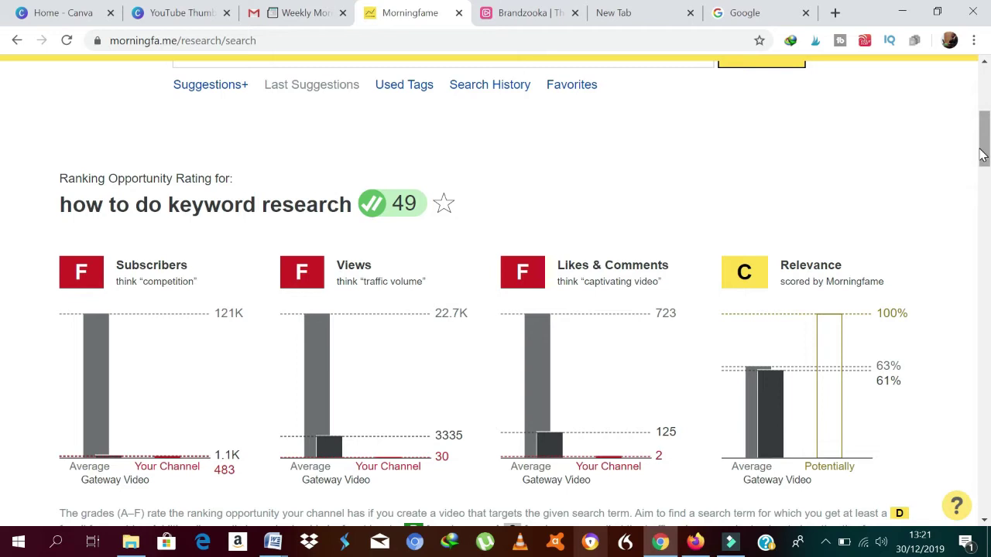
{"action": "left_click_drag", "start_coordinate": [985, 151], "coordinate": [986, 158]}
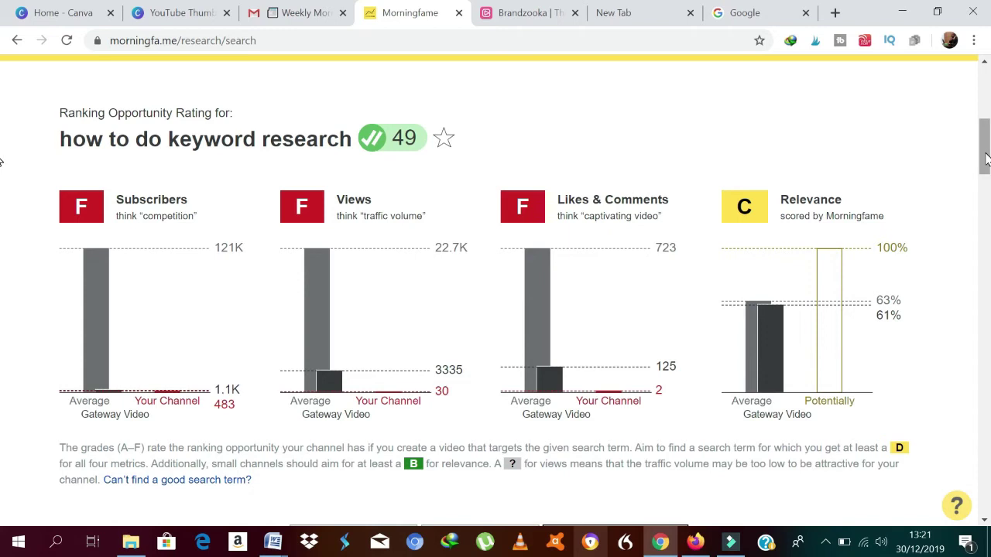
{"action": "left_click_drag", "start_coordinate": [986, 159], "coordinate": [985, 161]}
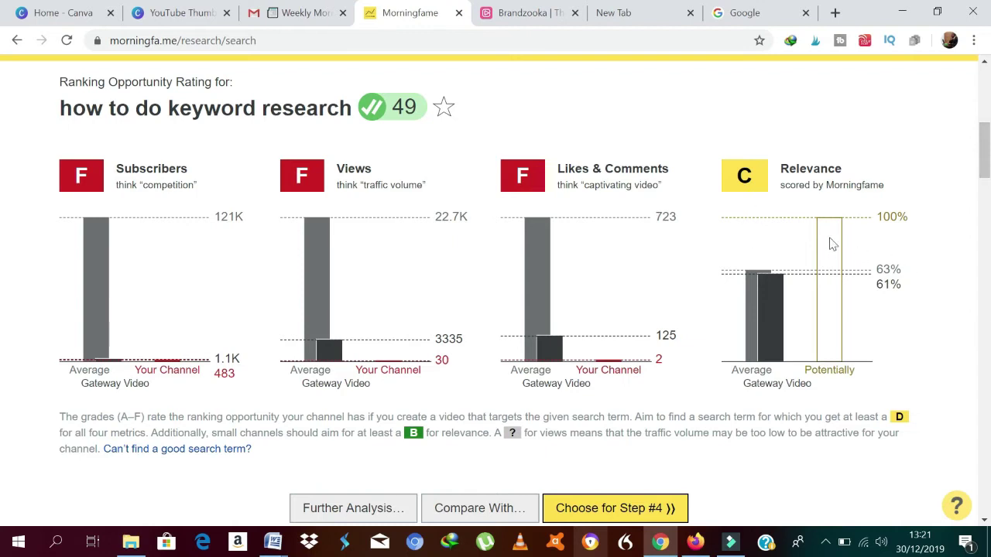
{"action": "left_click", "coordinate": [986, 147]}
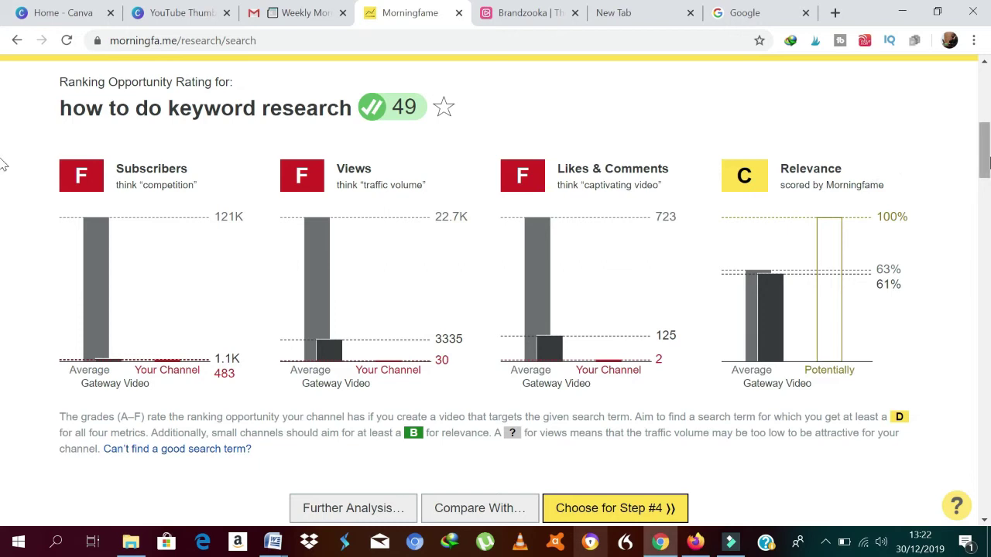
{"action": "left_click_drag", "start_coordinate": [988, 161], "coordinate": [988, 360]}
{"action": "left_click_drag", "start_coordinate": [4, 360], "coordinate": [8, 382]}
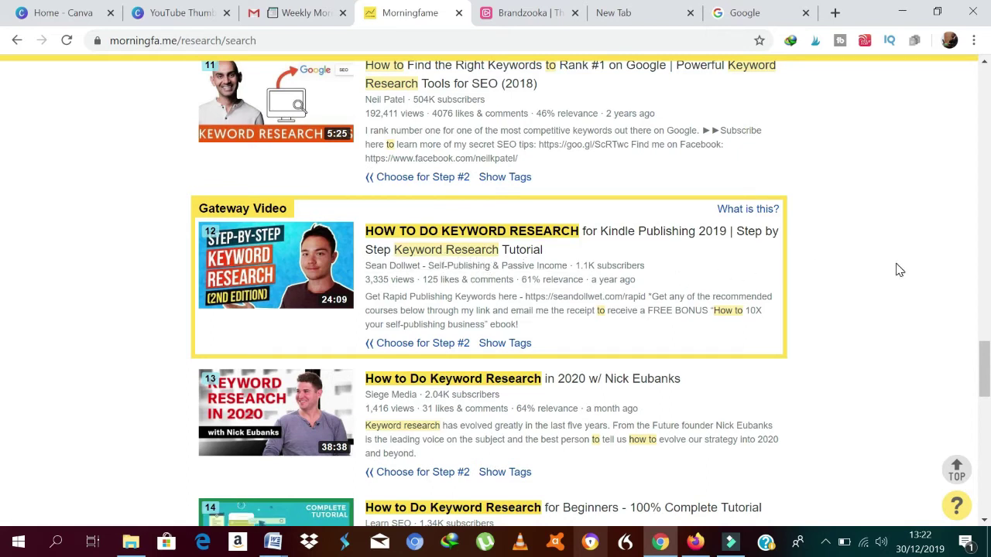
{"action": "left_click_drag", "start_coordinate": [985, 352], "coordinate": [984, 141]}
{"action": "scroll", "coordinate": [2, 139], "scroll_direction": "up", "scroll_amount": 5}
{"action": "scroll", "coordinate": [4, 85], "scroll_direction": "down", "scroll_amount": 4}
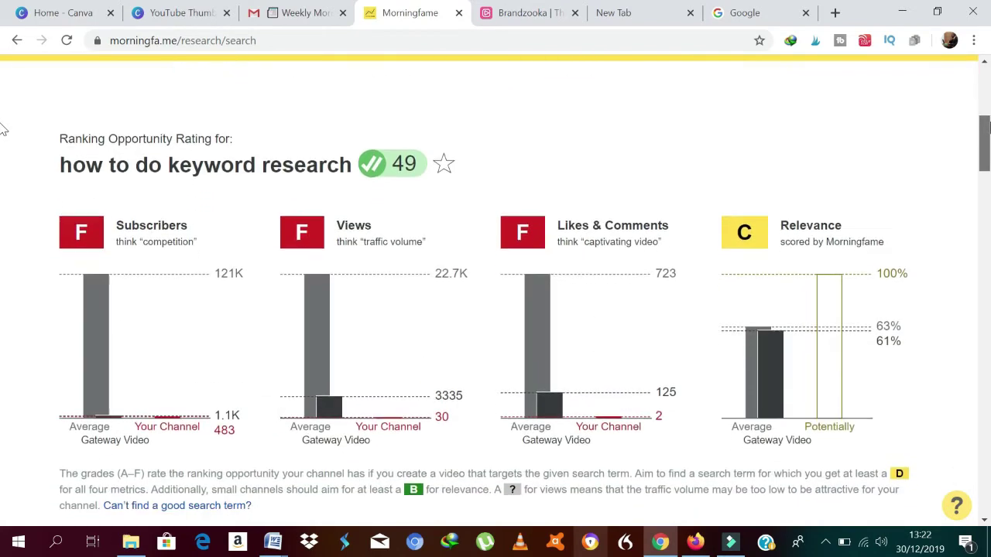
Choose "how to do keyword research" for step 4 and continue despite its competition grade.
{"action": "scroll", "coordinate": [3, 129], "scroll_direction": "down", "scroll_amount": 4}
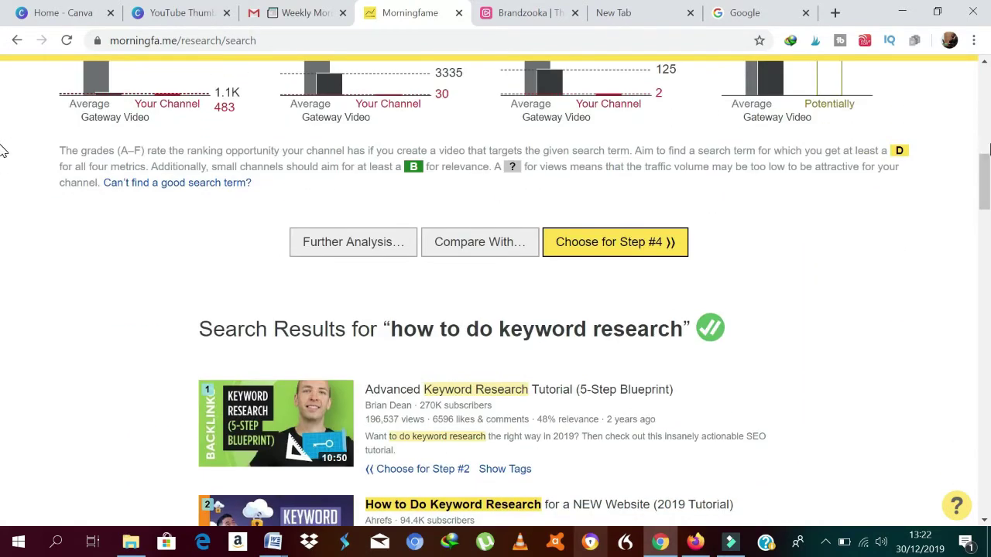
{"action": "left_click", "coordinate": [616, 244]}
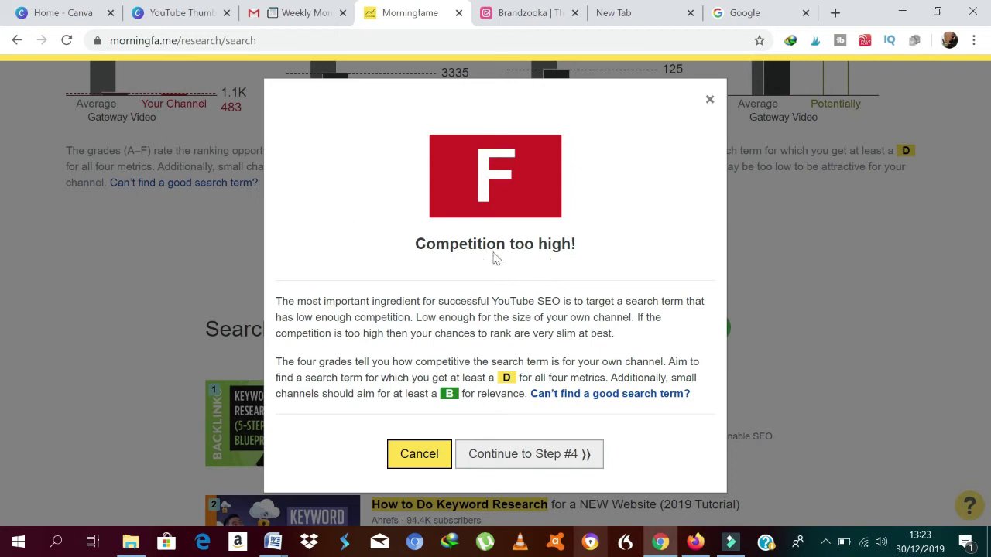
{"action": "left_click", "coordinate": [540, 455]}
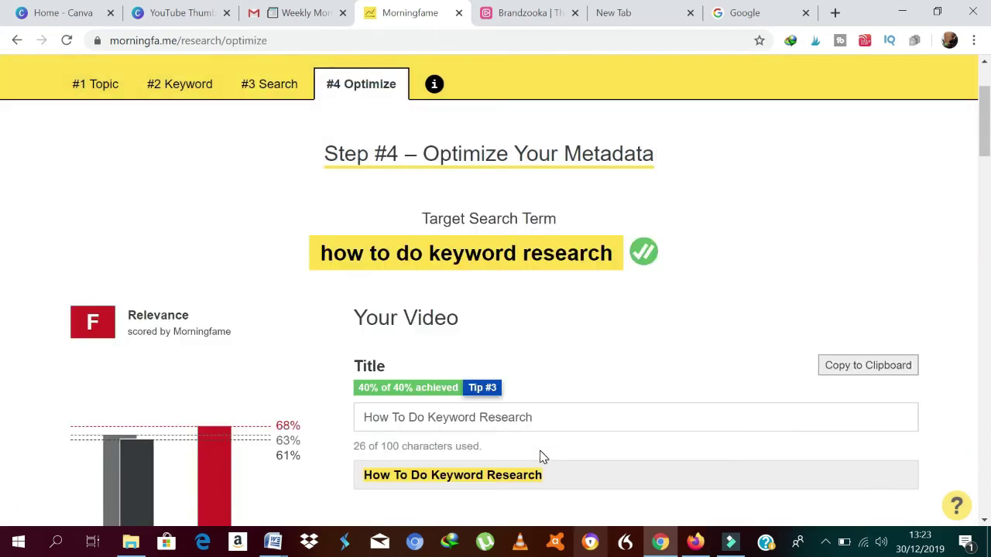
Keep the suggested video title and enter "how to do keyword research" as the video description.
{"action": "left_click_drag", "start_coordinate": [985, 114], "coordinate": [988, 122]}
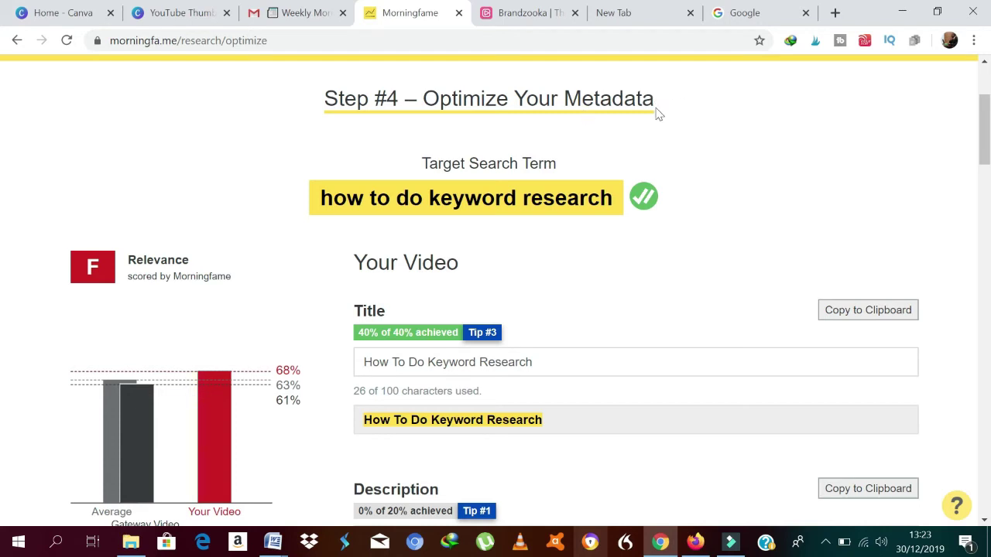
{"action": "left_click_drag", "start_coordinate": [987, 131], "coordinate": [989, 143]}
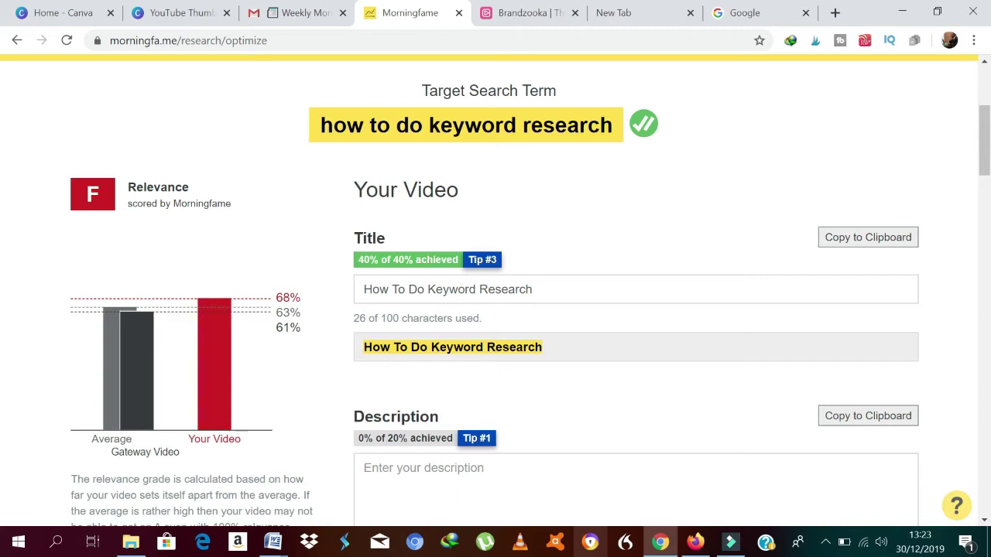
{"action": "left_click", "coordinate": [535, 289]}
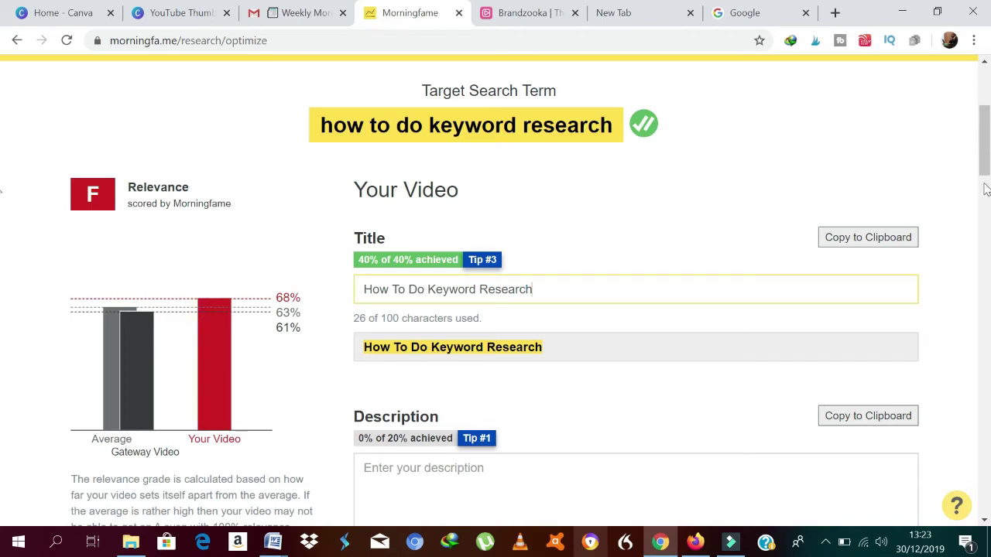
{"action": "left_click_drag", "start_coordinate": [986, 175], "coordinate": [987, 199]}
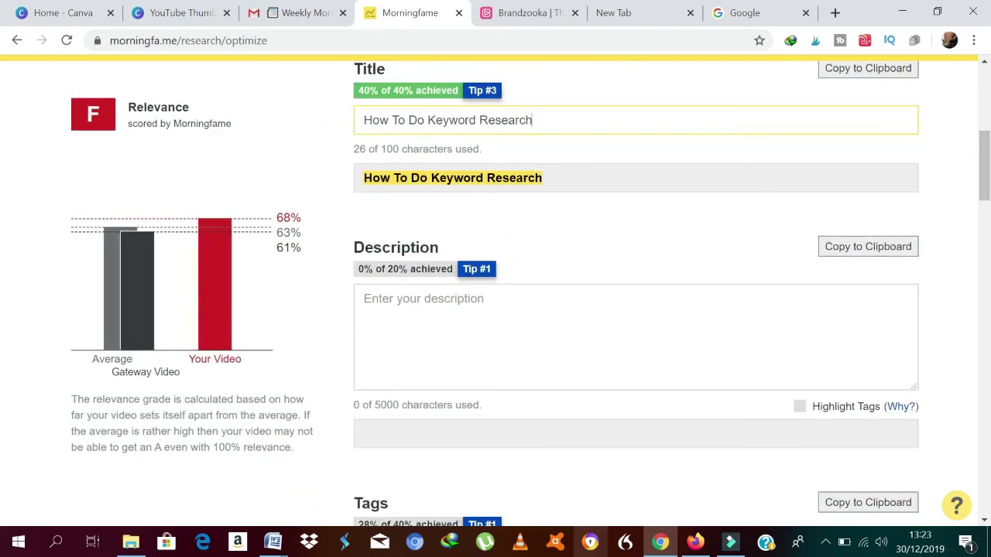
{"action": "left_click", "coordinate": [384, 308]}
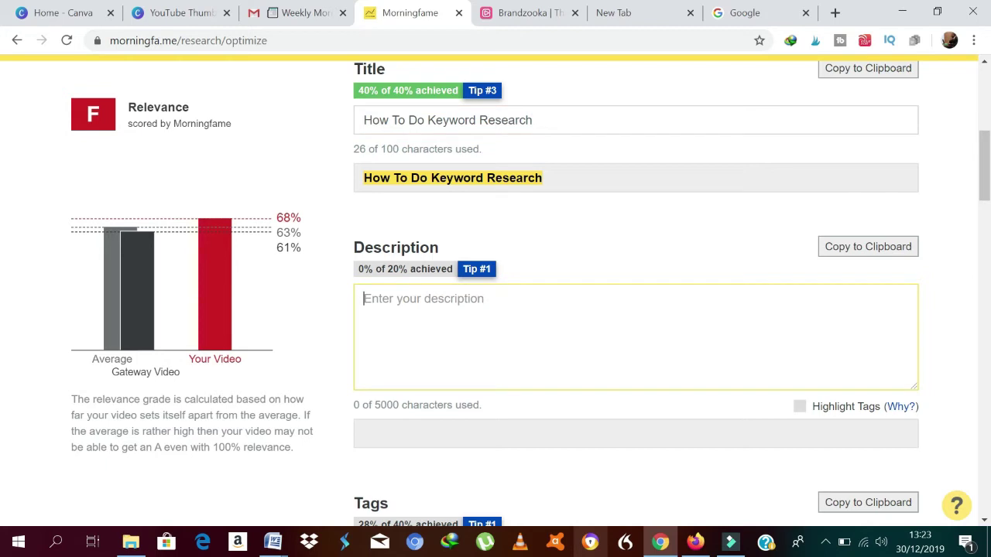
{"action": "type", "text": "h"}
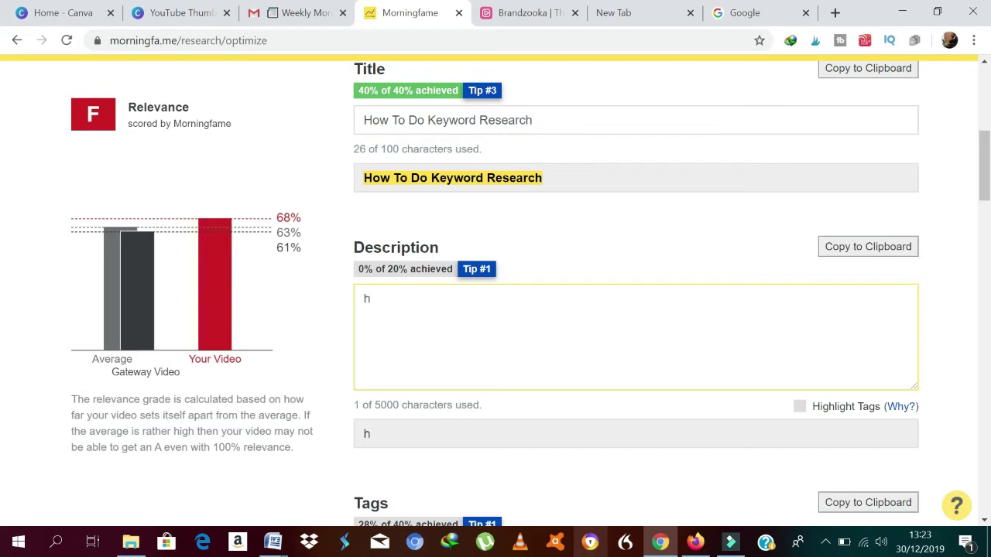
{"action": "type", "text": "ow to"}
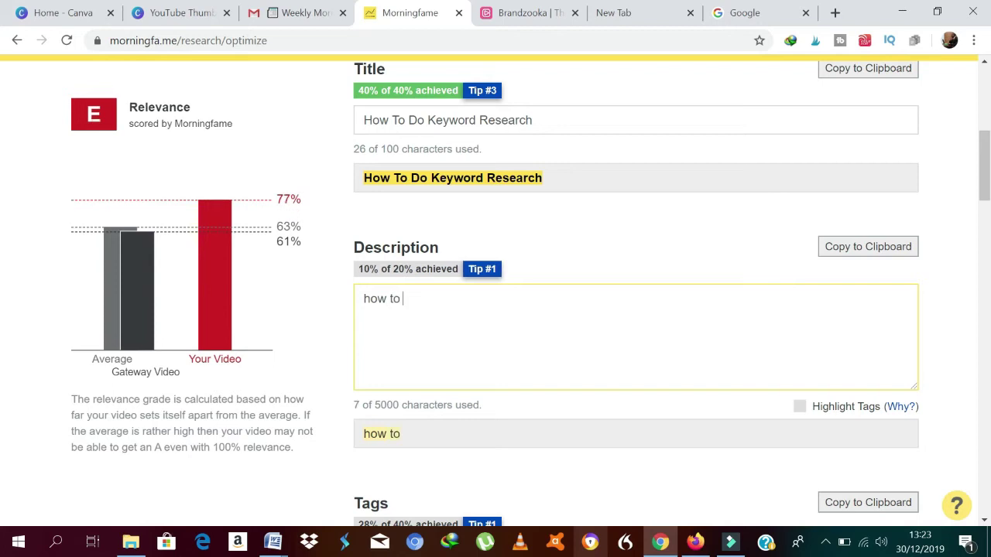
{"action": "type", "text": " do keyw"}
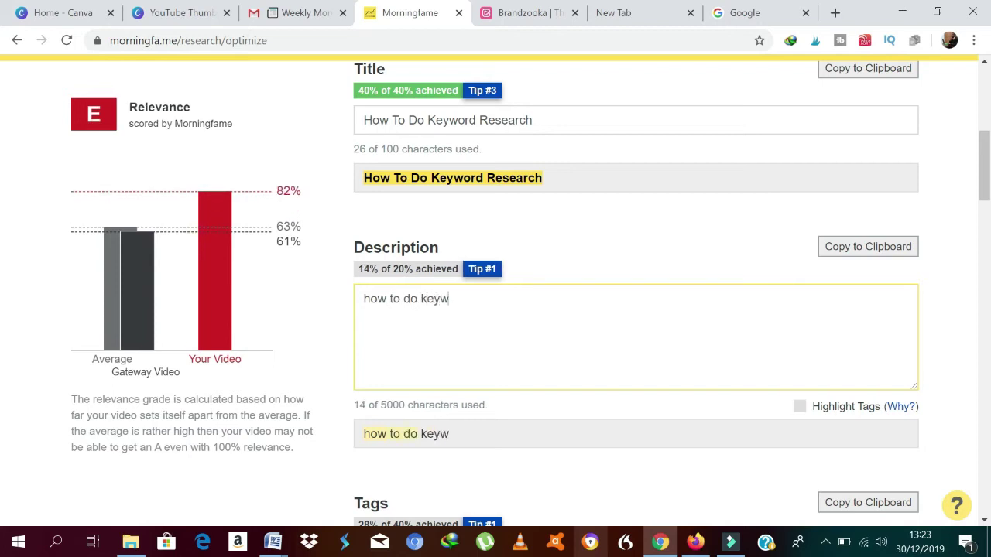
{"action": "type", "text": "ord research"}
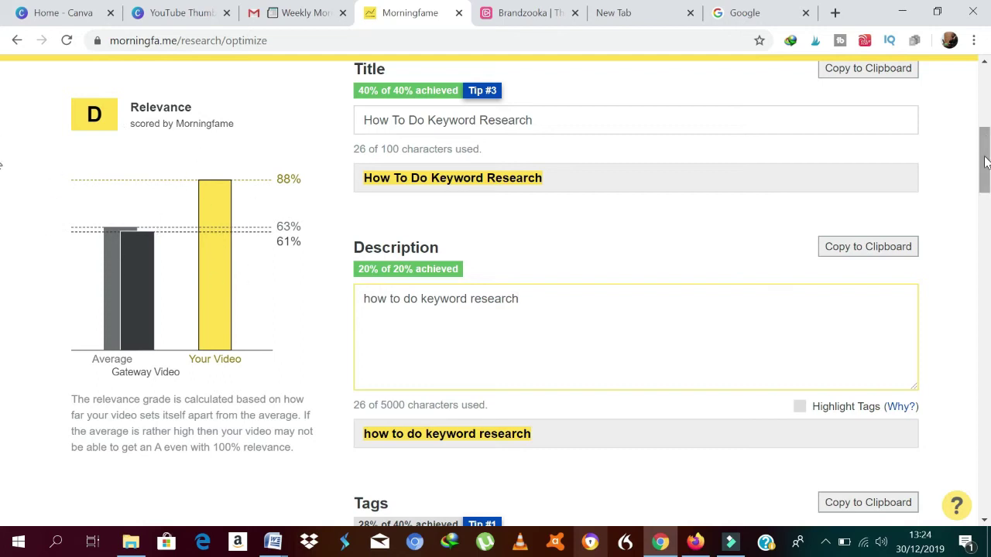
Remove the tag "how to research keywords", and bulk-remove every tag below "how to do keyword research".
{"action": "left_click_drag", "start_coordinate": [987, 161], "coordinate": [988, 232]}
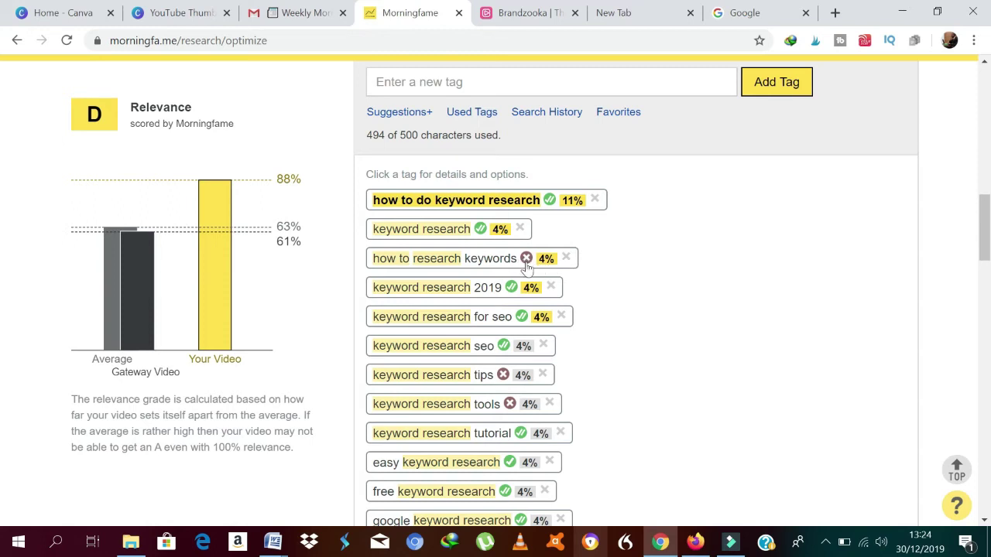
{"action": "left_click", "coordinate": [566, 258]}
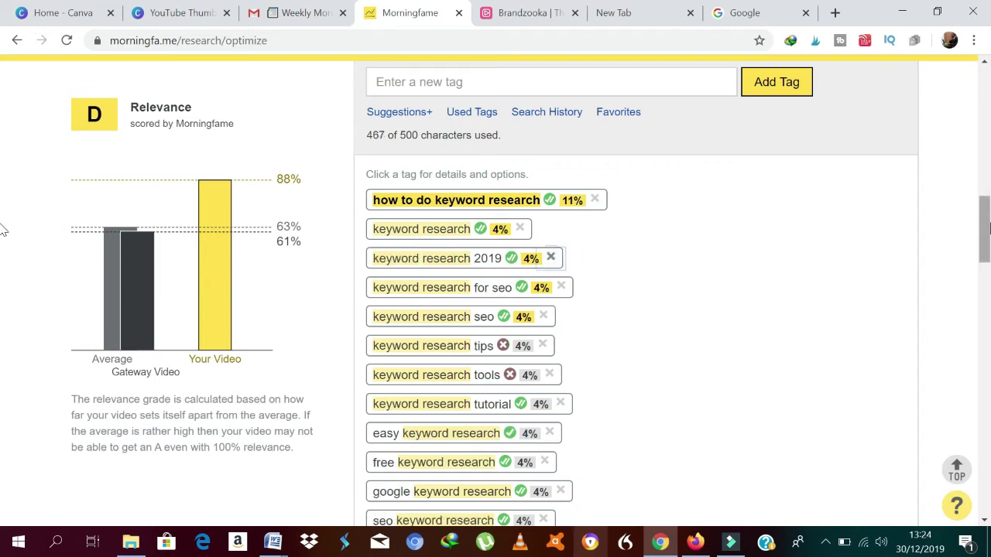
{"action": "scroll", "coordinate": [5, 270], "scroll_direction": "down", "scroll_amount": 7}
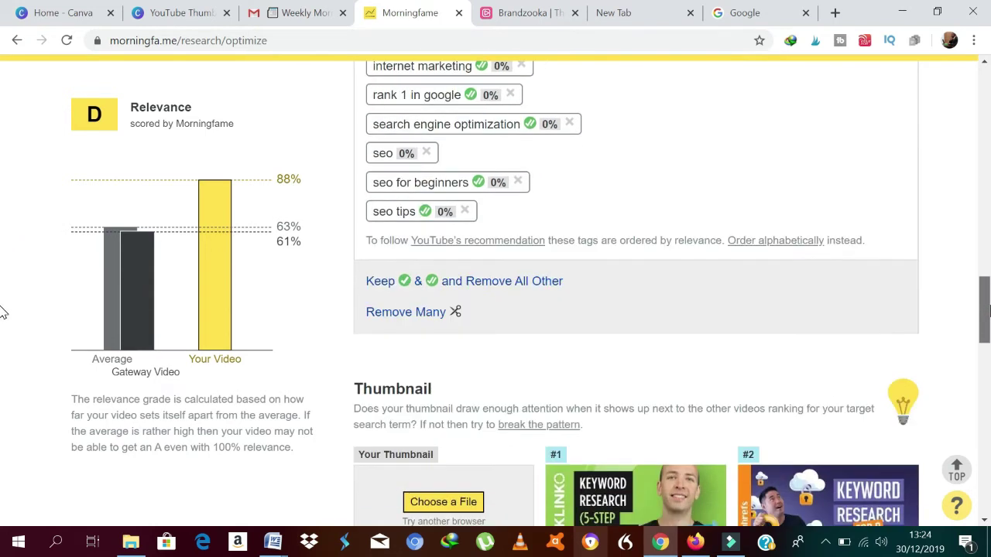
{"action": "left_click", "coordinate": [422, 313]}
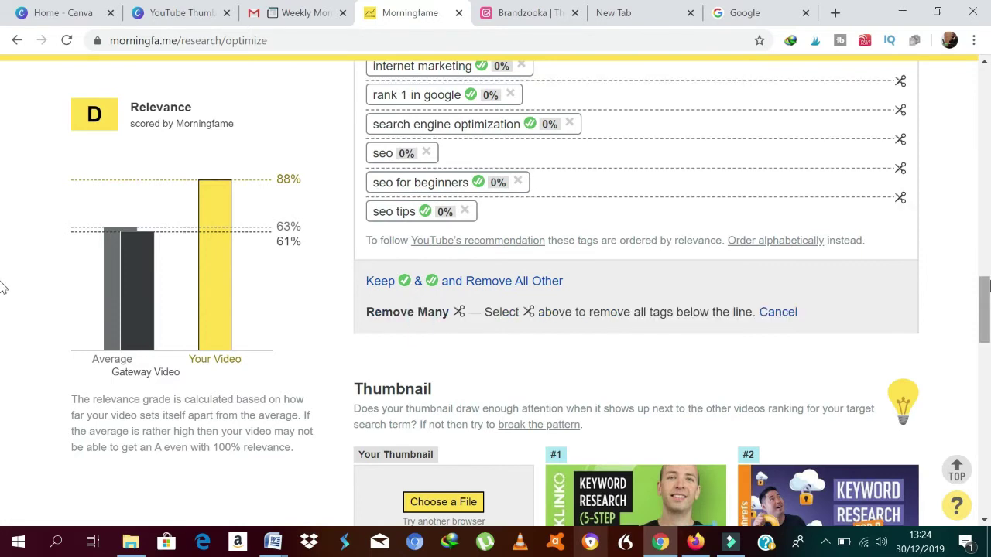
{"action": "left_click_drag", "start_coordinate": [987, 308], "coordinate": [980, 247]}
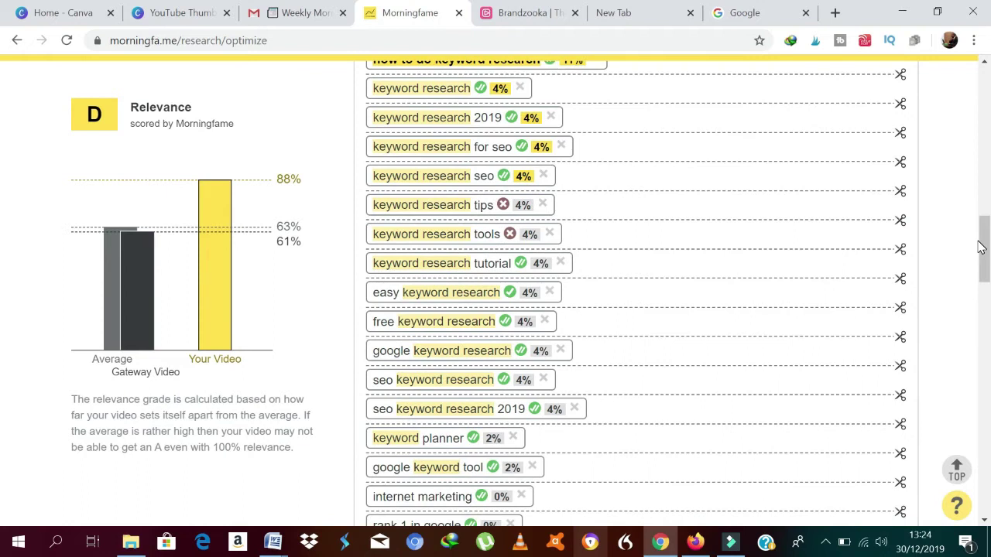
{"action": "scroll", "coordinate": [984, 224], "scroll_direction": "up", "scroll_amount": 2}
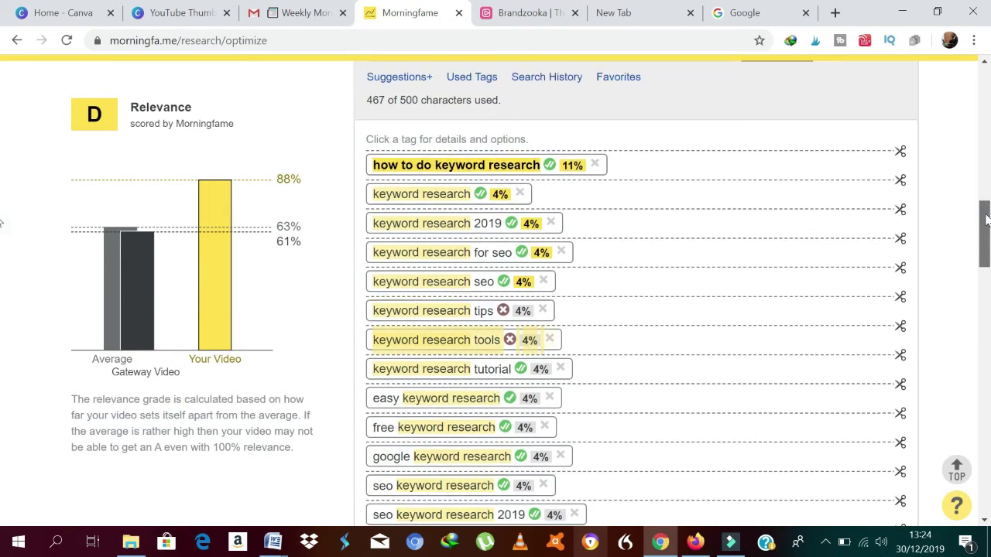
{"action": "left_click", "coordinate": [903, 184]}
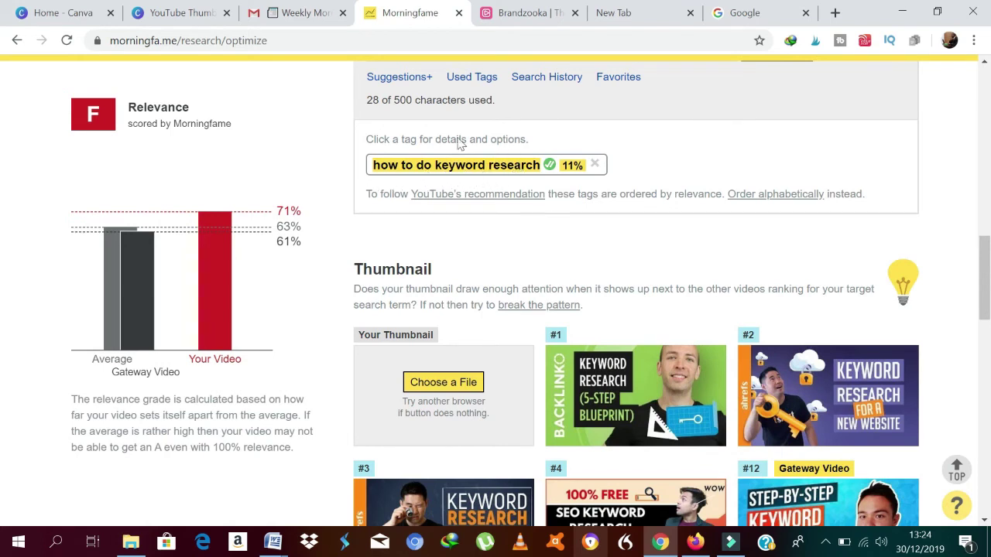
Add the suggested long-tail "how to do keyword research" tags for 2019, blog, google adwords, free, seo, youtube, google keyword planner and niche sites.
{"action": "left_click", "coordinate": [390, 84]}
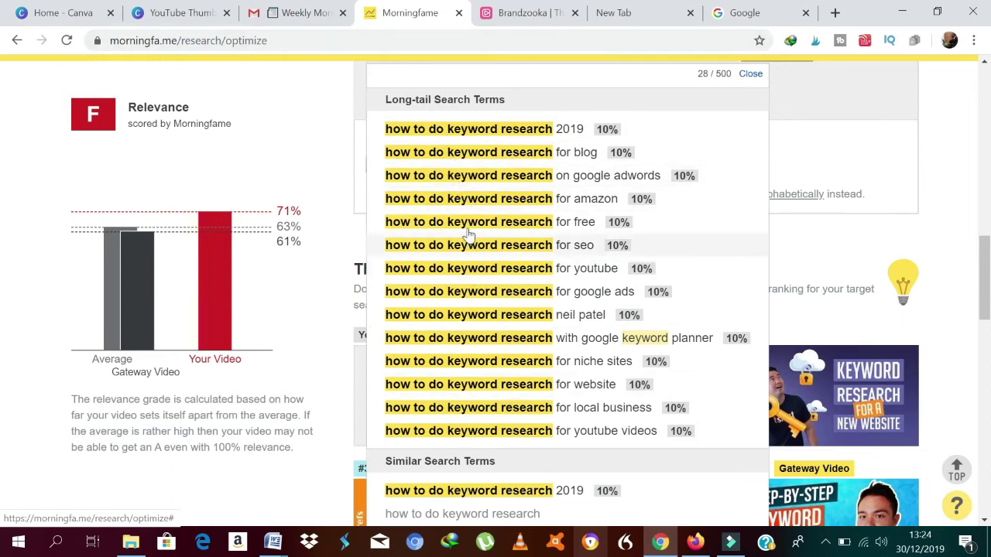
{"action": "left_click", "coordinate": [466, 133]}
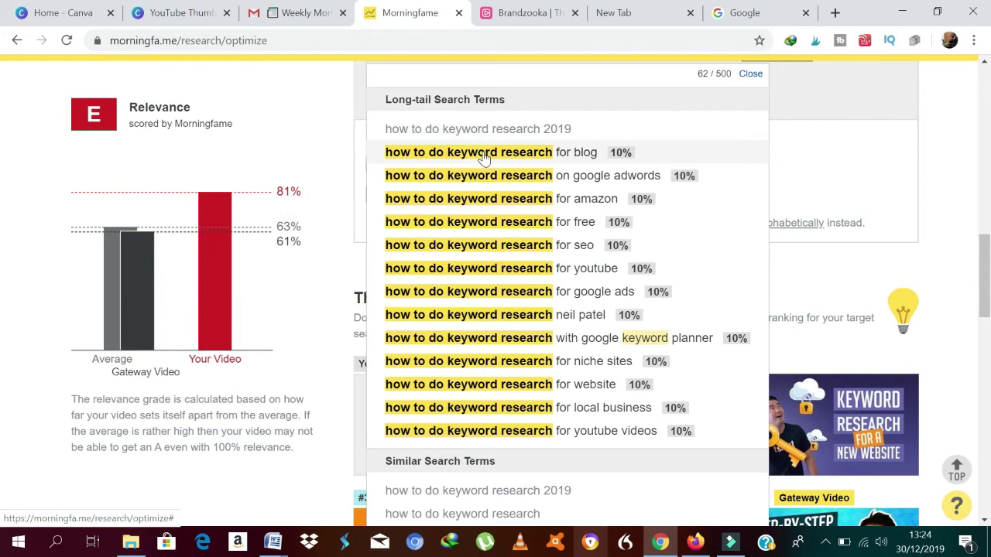
{"action": "left_click", "coordinate": [484, 155]}
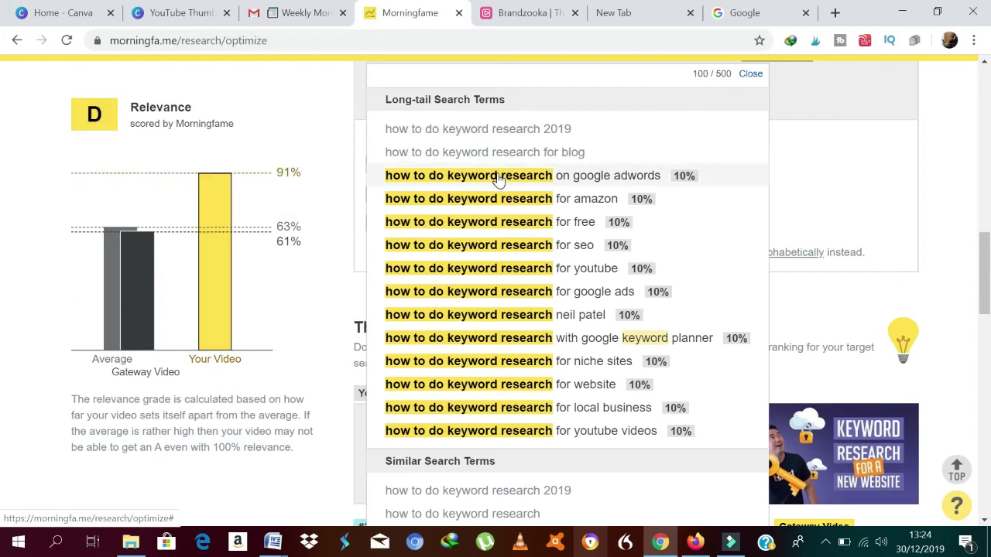
{"action": "left_click", "coordinate": [498, 177]}
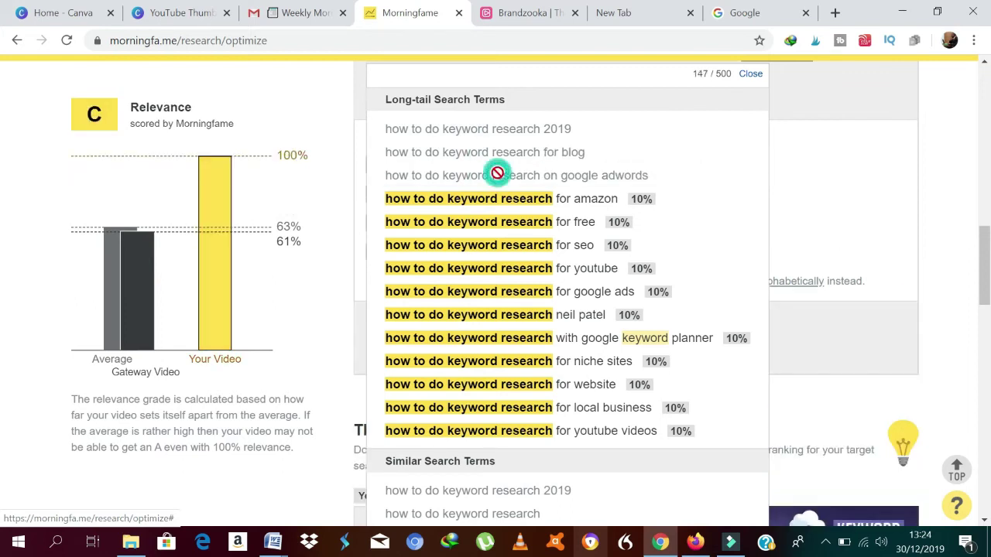
{"action": "left_click", "coordinate": [500, 227]}
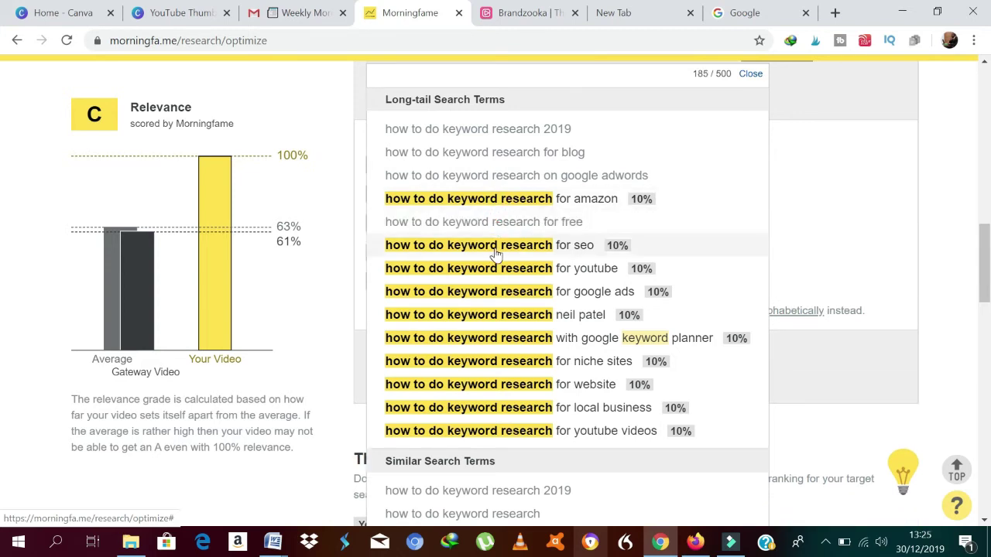
{"action": "left_click", "coordinate": [496, 249]}
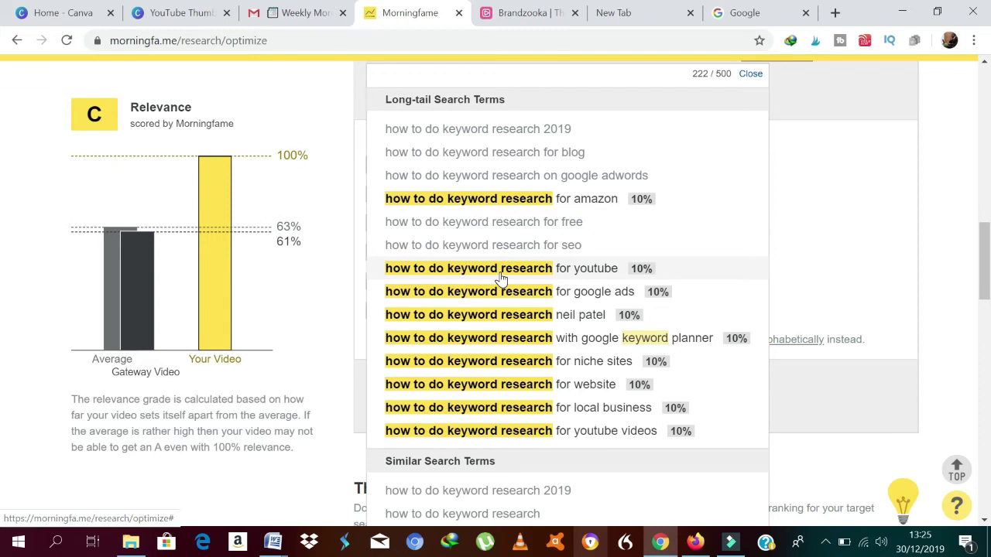
{"action": "left_click", "coordinate": [502, 274]}
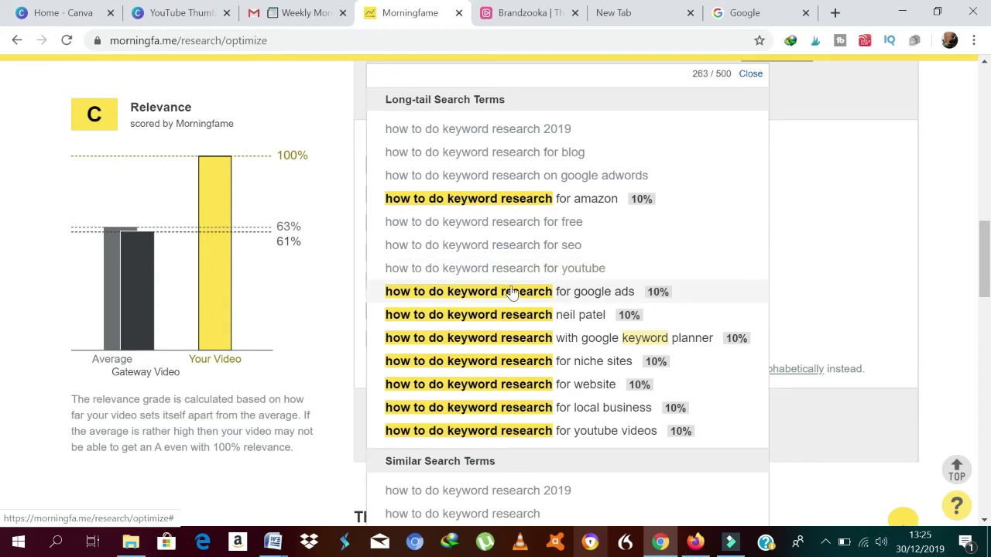
{"action": "left_click", "coordinate": [485, 338]}
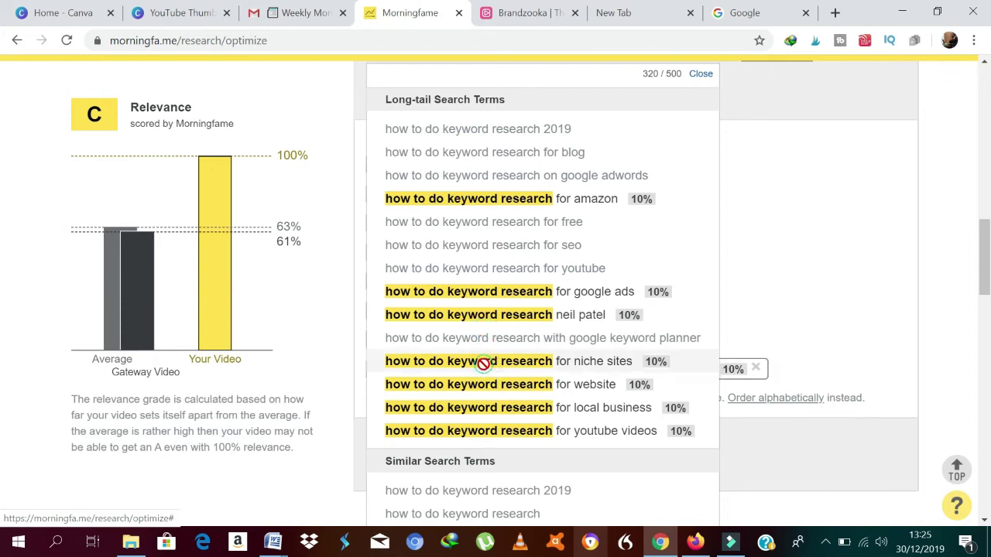
{"action": "left_click", "coordinate": [485, 371]}
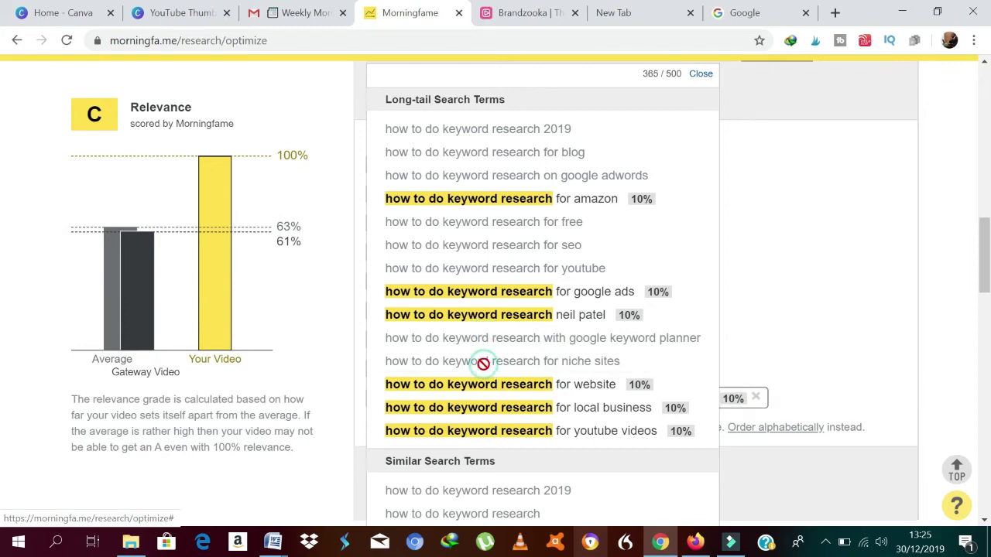
{"action": "left_click", "coordinate": [859, 236]}
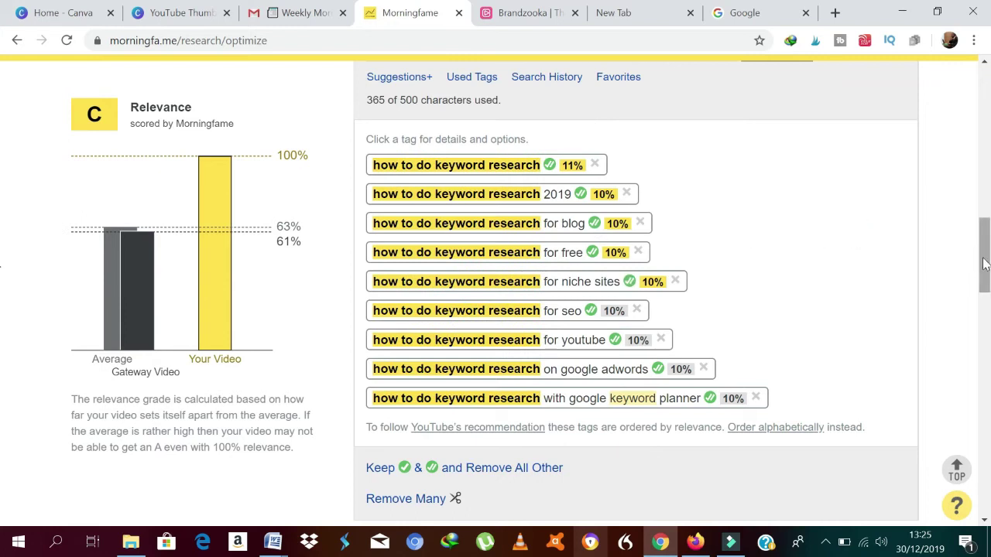
Save the optimized video metadata and check its entry among the saved metadata.
{"action": "mouse_move", "coordinate": [985, 262]}
{"action": "left_mouse_down"}
{"action": "mouse_move", "coordinate": [986, 273]}
{"action": "mouse_move", "coordinate": [985, 263]}
{"action": "left_mouse_up"}
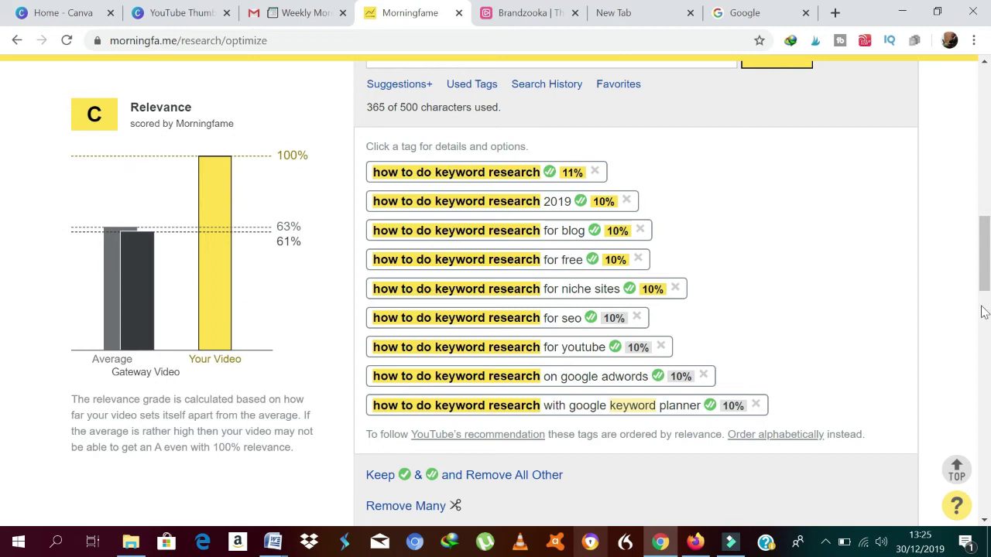
{"action": "left_click_drag", "start_coordinate": [986, 272], "coordinate": [986, 340]}
{"action": "scroll", "coordinate": [3, 341], "scroll_direction": "down", "scroll_amount": 2}
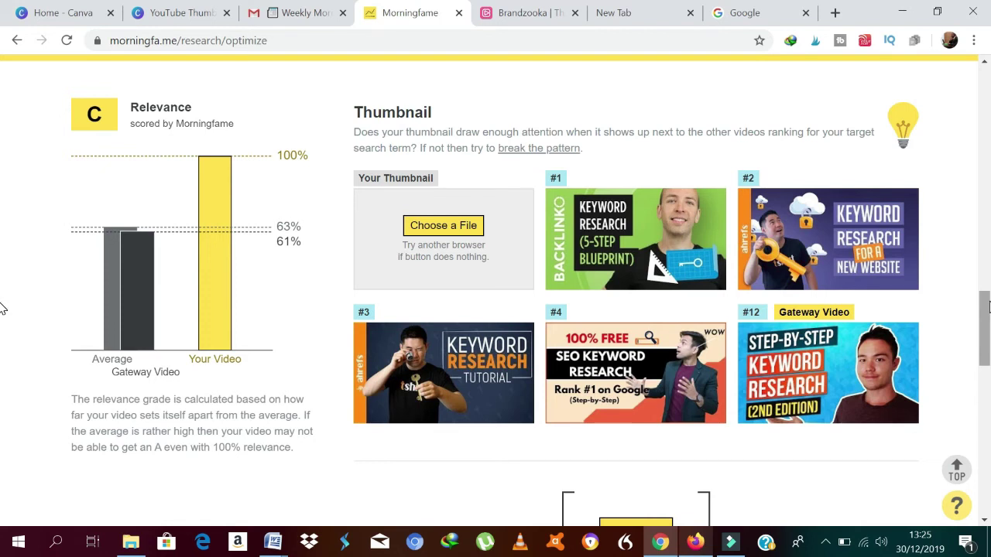
{"action": "left_click_drag", "start_coordinate": [988, 306], "coordinate": [988, 346]}
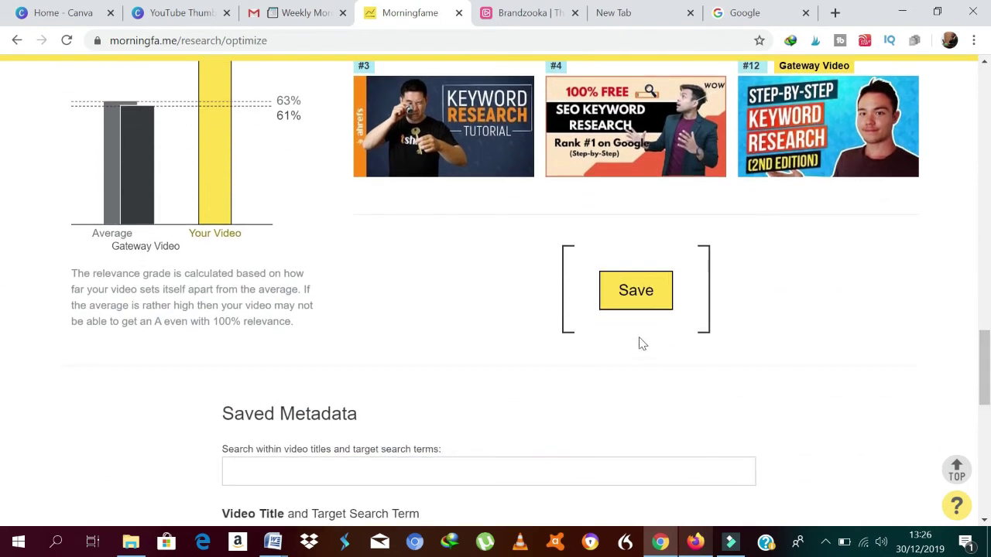
{"action": "left_click", "coordinate": [641, 296]}
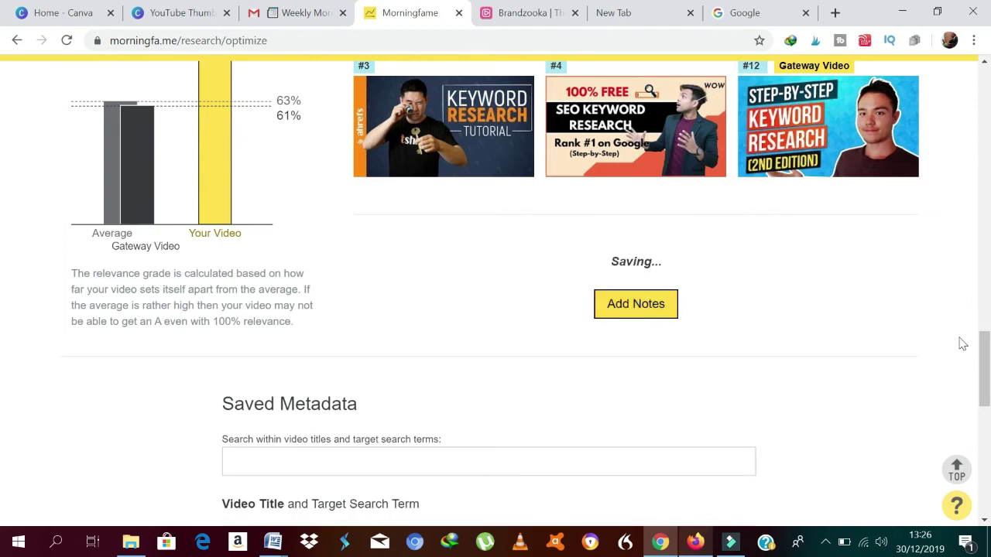
{"action": "left_click_drag", "start_coordinate": [985, 358], "coordinate": [988, 410]}
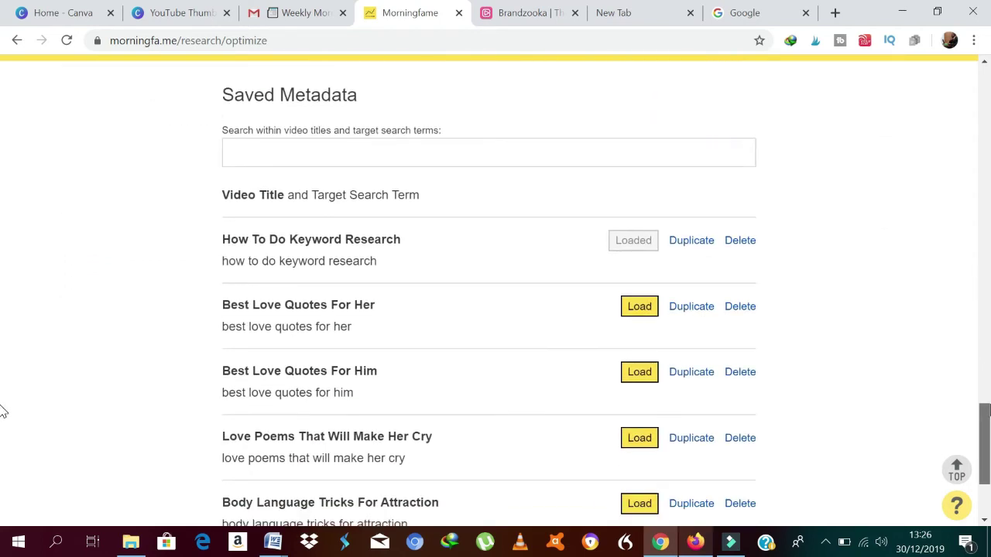
{"action": "scroll", "coordinate": [3, 410], "scroll_direction": "up", "scroll_amount": 8}
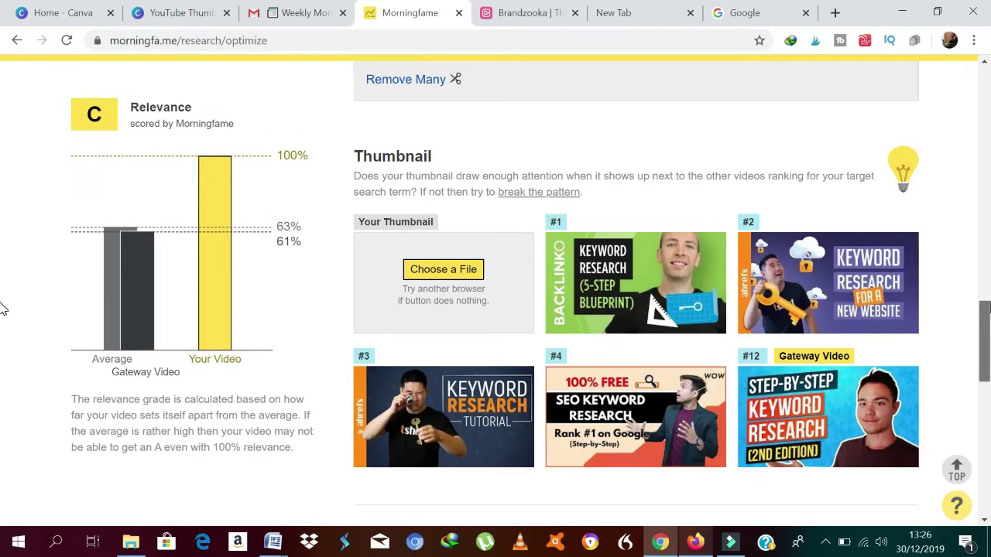
Return to the search term evaluation and replace the previous term with a search for "keyword research for youtube".
{"action": "scroll", "coordinate": [3, 309], "scroll_direction": "up", "scroll_amount": 15}
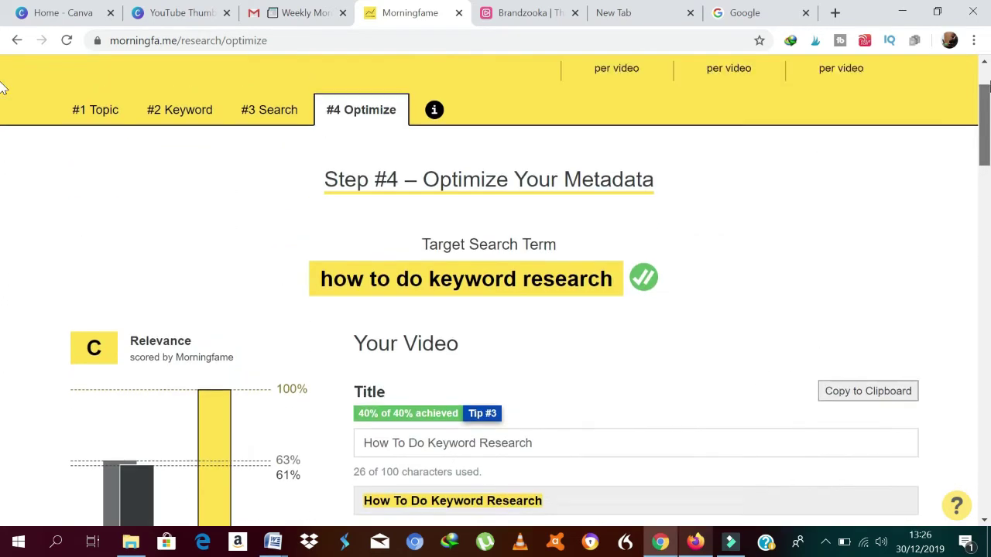
{"action": "scroll", "coordinate": [4, 89], "scroll_direction": "up", "scroll_amount": 2}
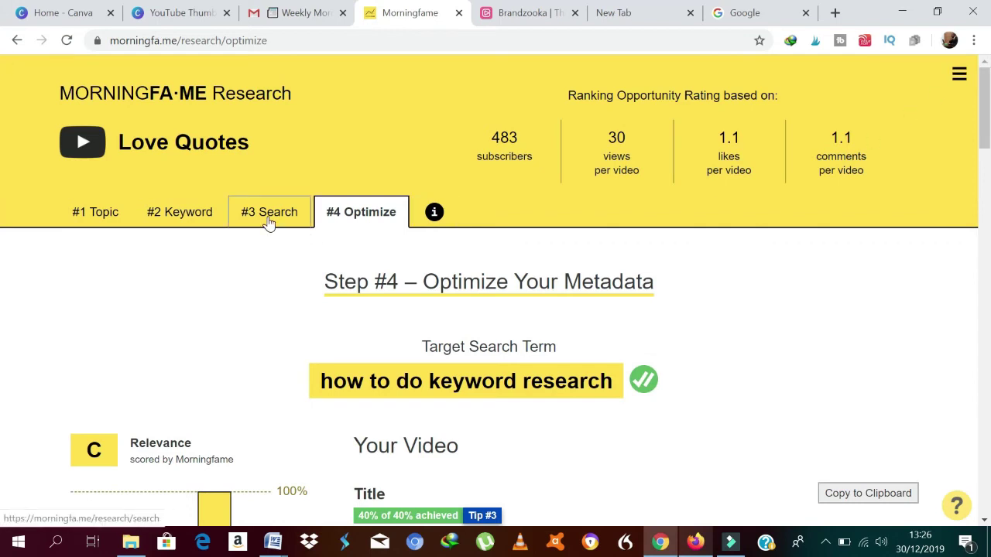
{"action": "left_click", "coordinate": [268, 213]}
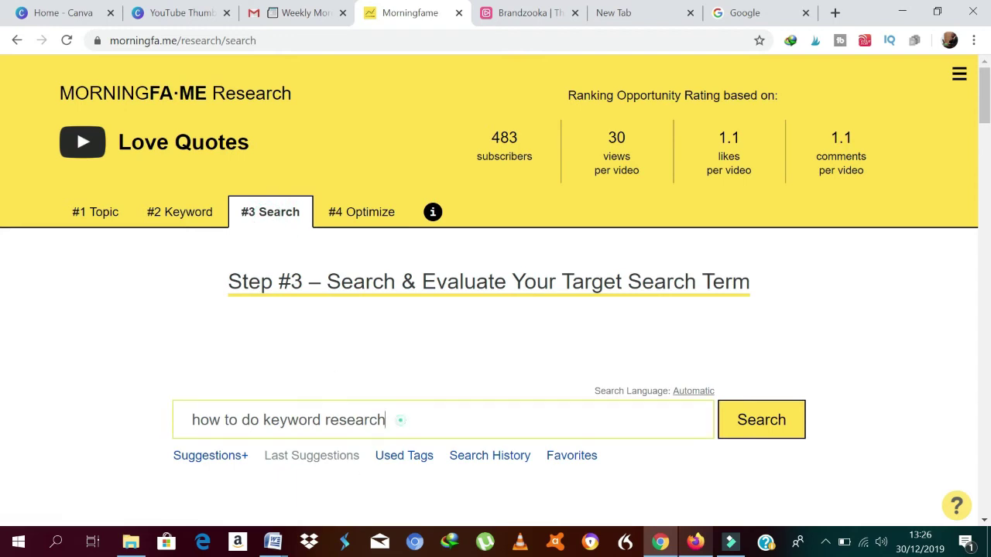
{"action": "key", "text": "BackSpace"}
{"action": "key", "text": "BackSpace"}
{"action": "key", "text": "BackSpace"}
{"action": "key", "text": "BackSpace"}
{"action": "key", "text": "BackSpace"}
{"action": "key", "text": "BackSpace"}
{"action": "key", "text": "BackSpace"}
{"action": "key", "text": "BackSpace"}
{"action": "key", "text": "BackSpace"}
{"action": "key", "text": "BackSpace"}
{"action": "key", "text": "BackSpace"}
{"action": "key", "text": "BackSpace"}
{"action": "key", "text": "BackSpace"}
{"action": "key", "text": "BackSpace"}
{"action": "key", "text": "BackSpace"}
{"action": "key", "text": "BackSpace"}
{"action": "key", "text": "BackSpace"}
{"action": "key", "text": "BackSpace"}
{"action": "key", "text": "BackSpace"}
{"action": "key", "text": "BackSpace"}
{"action": "key", "text": "BackSpace"}
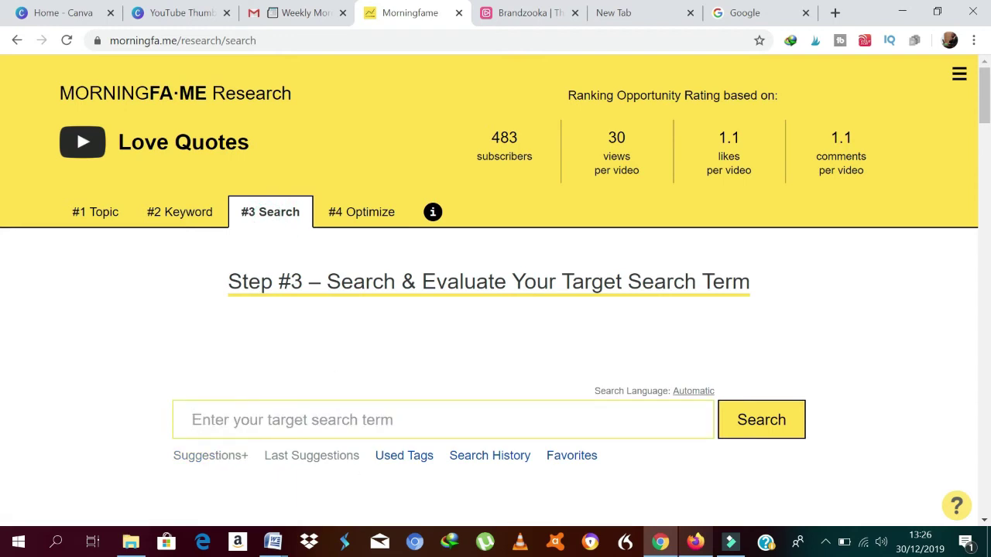
{"action": "type", "text": "key"}
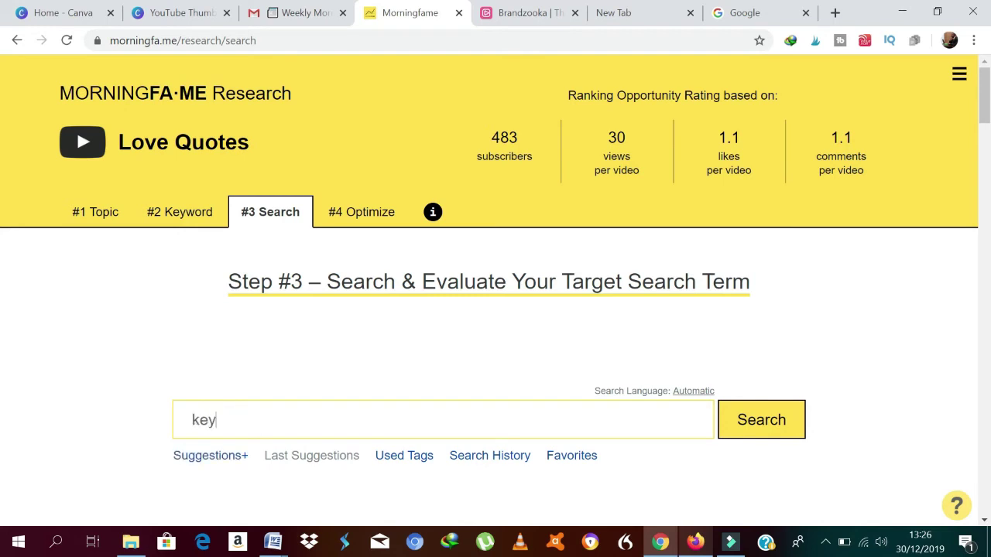
{"action": "type", "text": "word res"}
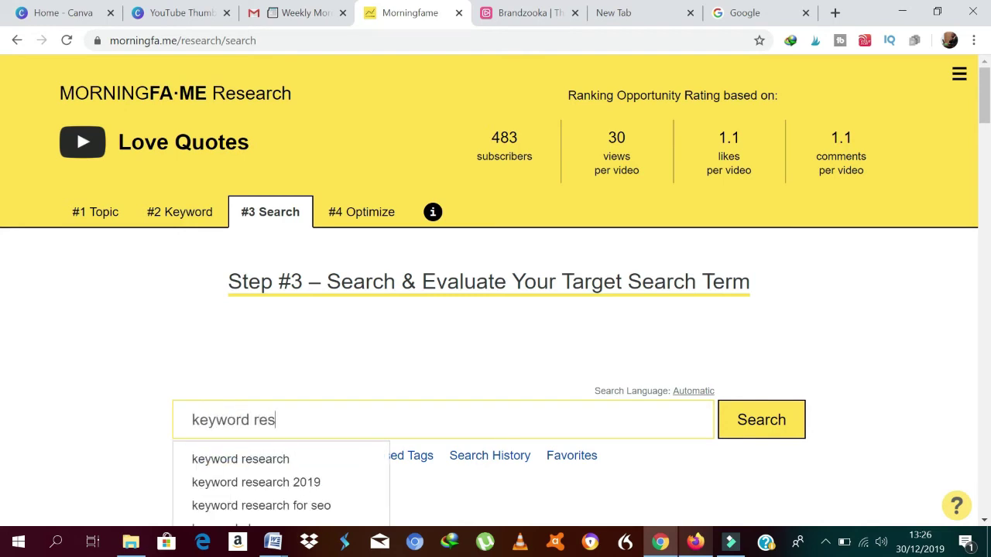
{"action": "type", "text": "s"}
{"action": "key", "text": "BackSpace"}
{"action": "type", "text": "arch for"}
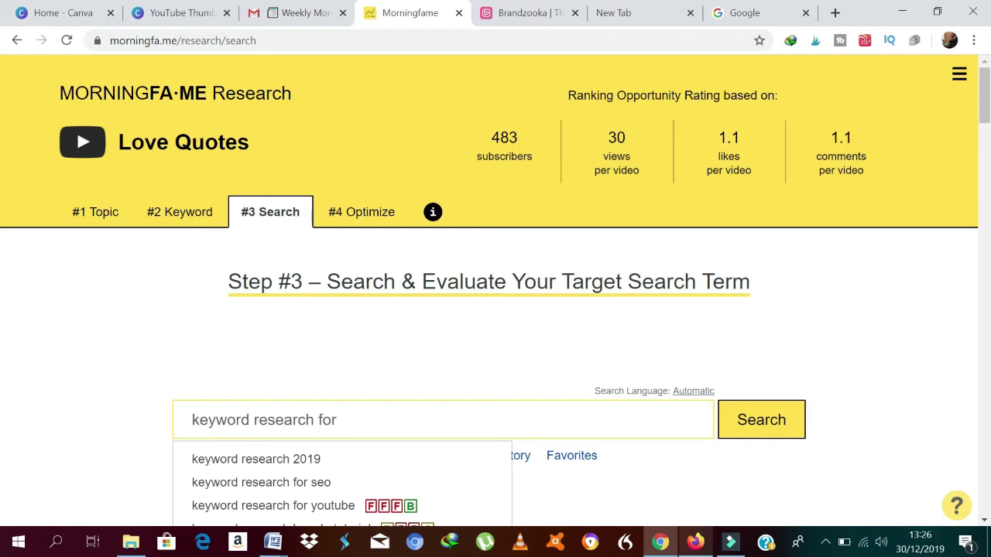
{"action": "left_click", "coordinate": [314, 483]}
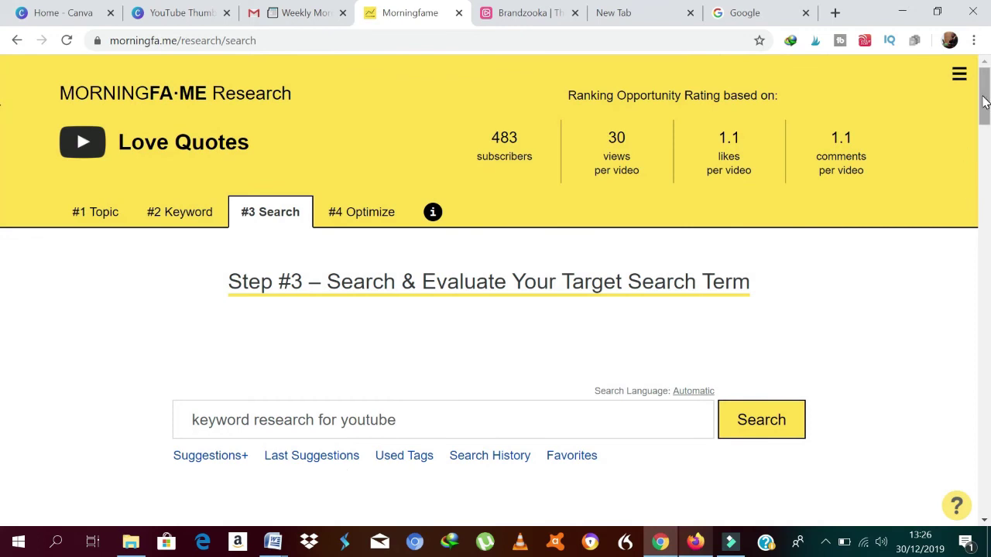
Review the ranking opportunity grades and competing videos for the search term, and continue to Step #4 despite the competition grade.
{"action": "left_click_drag", "start_coordinate": [985, 100], "coordinate": [2, 151]}
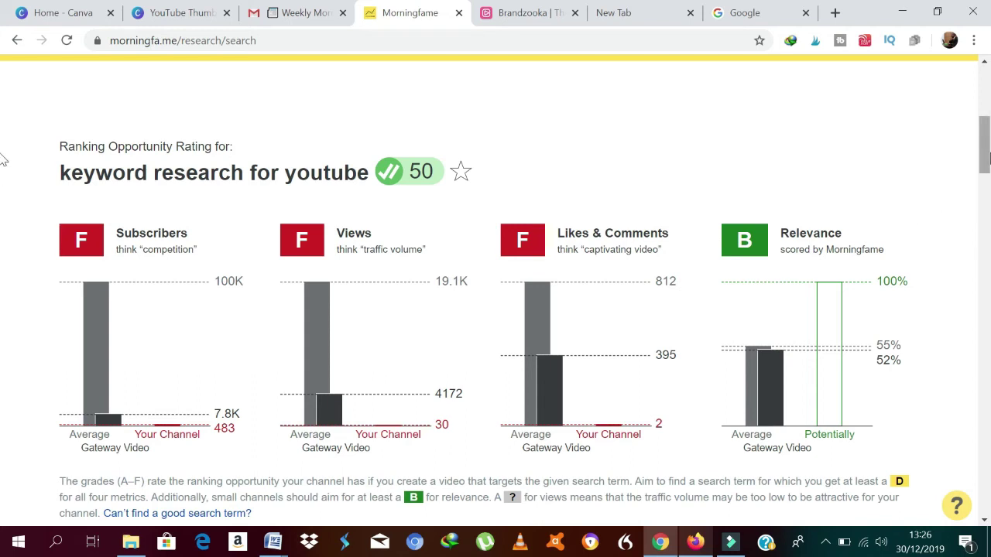
{"action": "left_click_drag", "start_coordinate": [987, 151], "coordinate": [988, 314]}
{"action": "left_click_drag", "start_coordinate": [2, 314], "coordinate": [3, 369]}
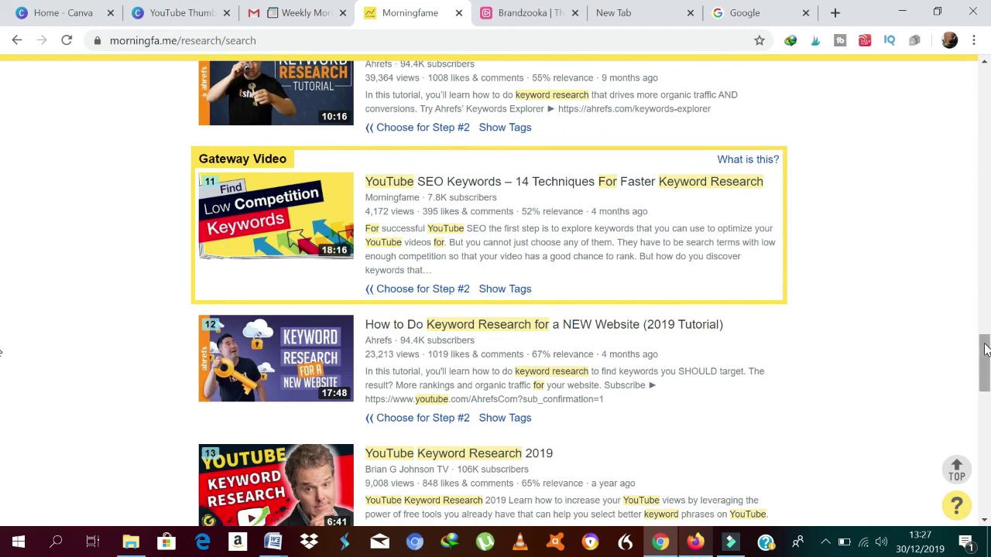
{"action": "left_click_drag", "start_coordinate": [986, 350], "coordinate": [986, 176]}
{"action": "left_click_drag", "start_coordinate": [4, 177], "coordinate": [3, 153]}
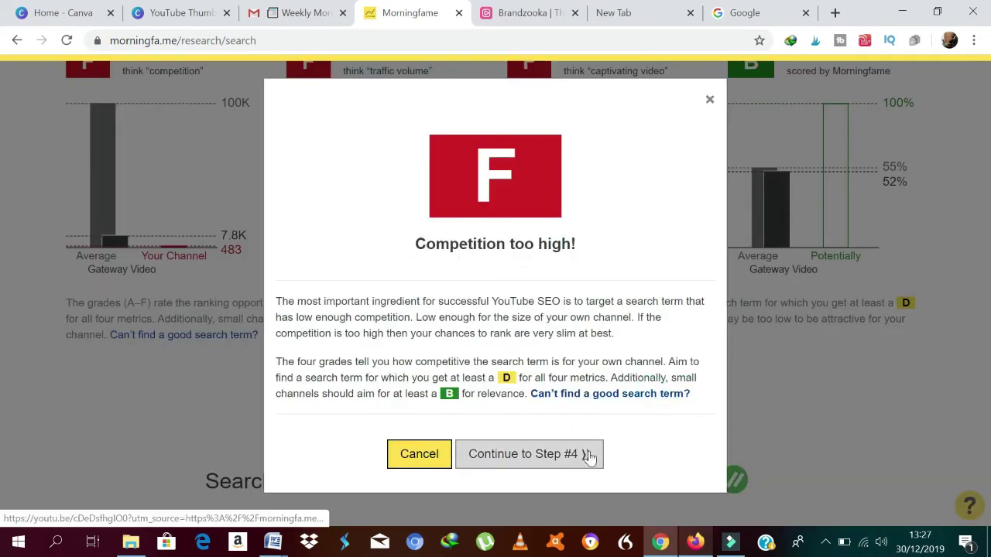
{"action": "left_click", "coordinate": [584, 459]}
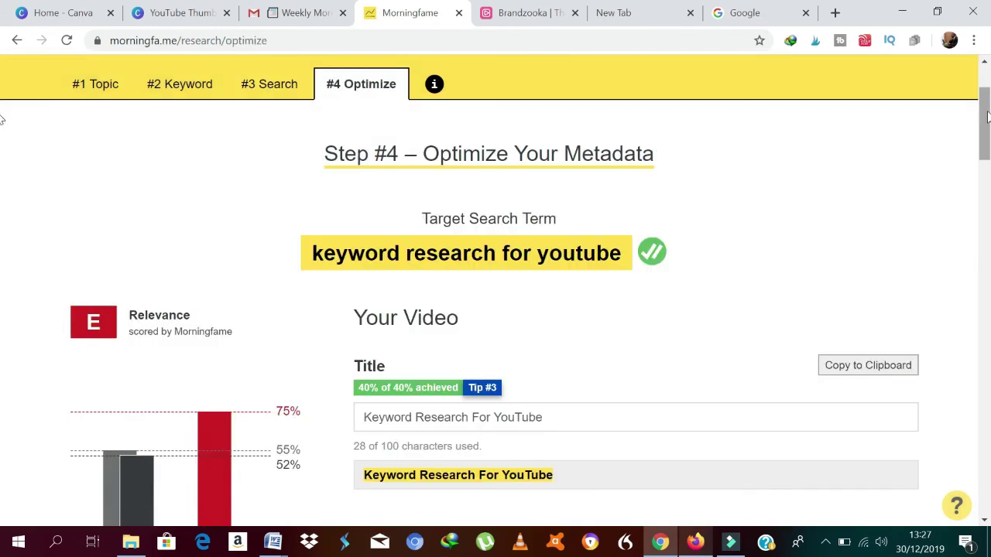
Keep the suggested title and enter "keyword research for youtube" as the video description.
{"action": "left_click_drag", "start_coordinate": [984, 107], "coordinate": [990, 146]}
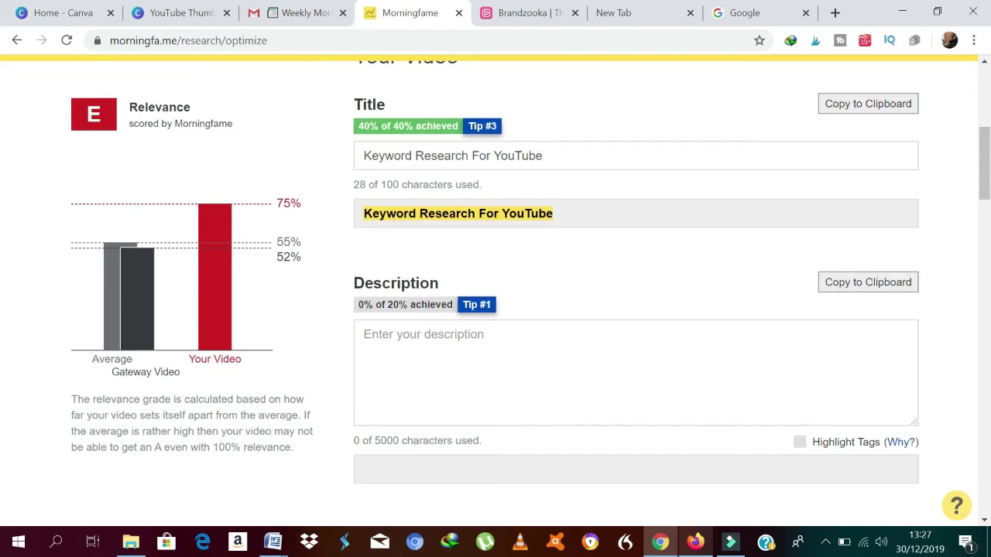
{"action": "left_click", "coordinate": [445, 367]}
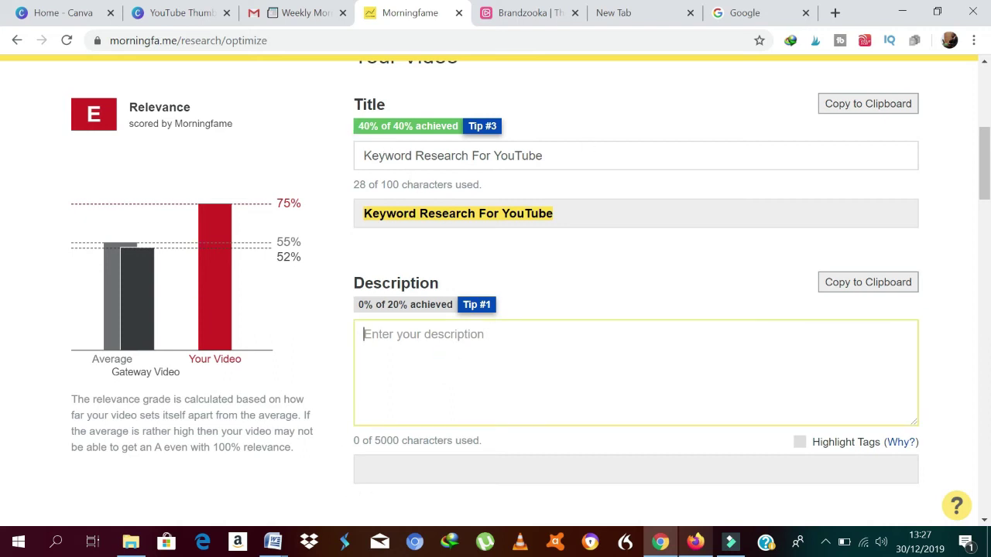
{"action": "type", "text": "keyword resea"}
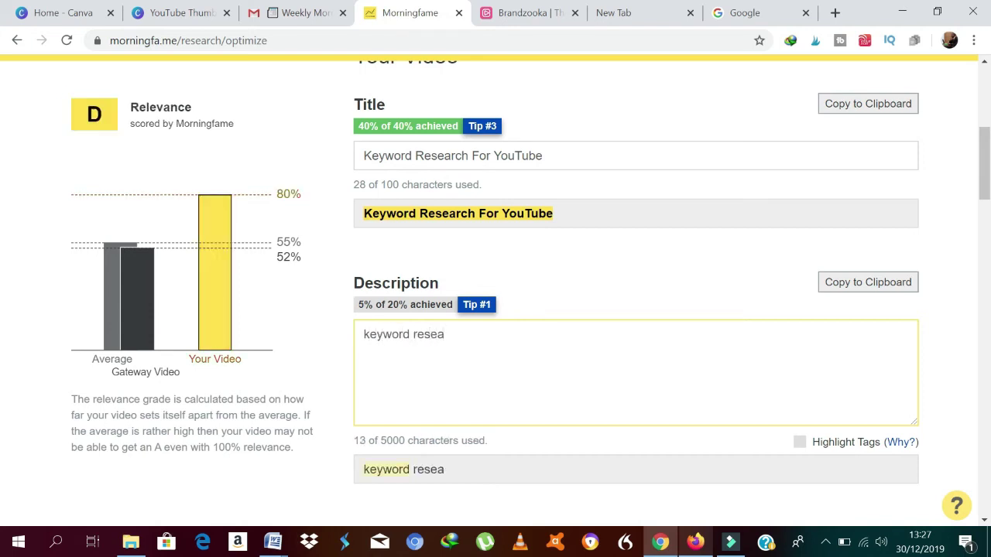
{"action": "type", "text": "rch"}
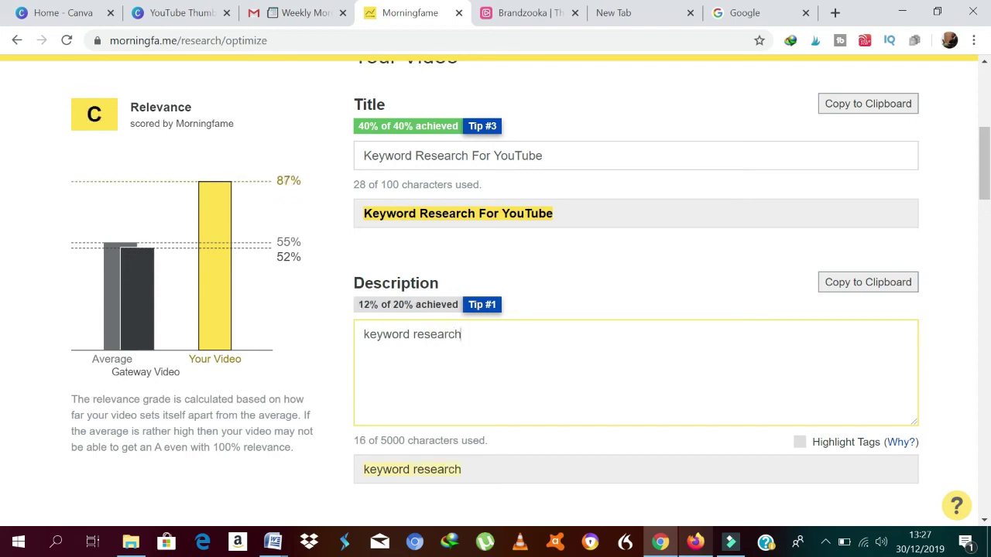
{"action": "type", "text": " for youtu"}
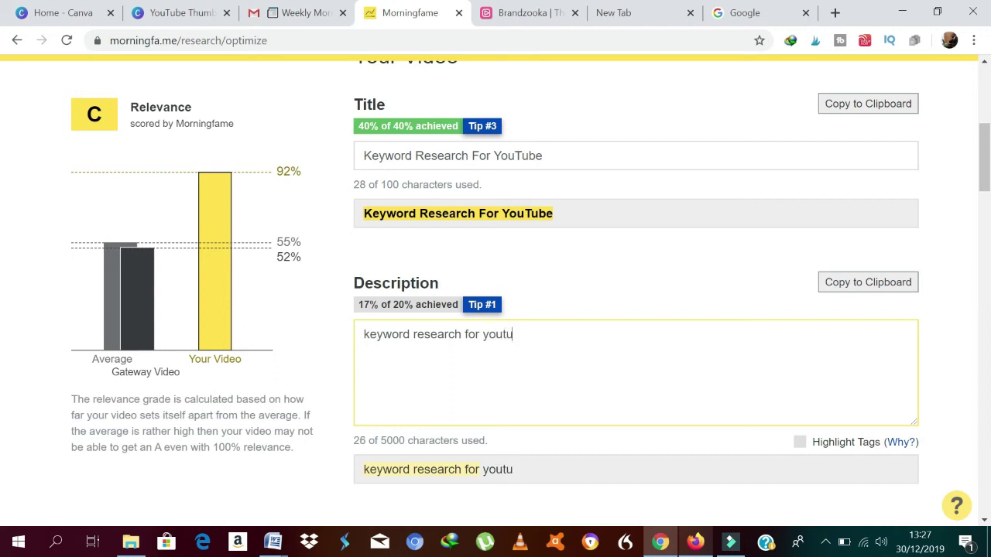
{"action": "type", "text": "be"}
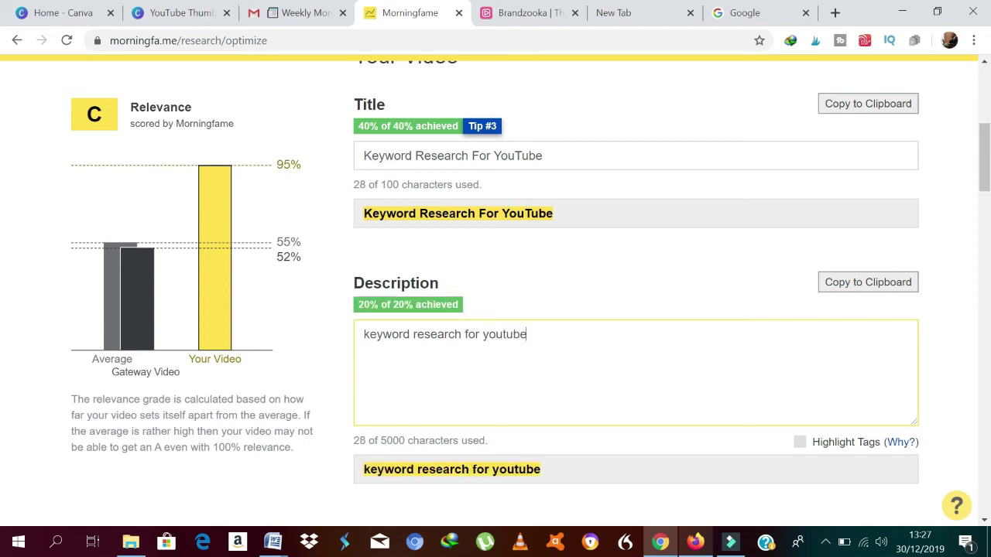
Bulk-remove every tag below "how to do keyword research for youtube".
{"action": "left_click_drag", "start_coordinate": [987, 175], "coordinate": [988, 313]}
{"action": "left_click", "coordinate": [436, 330]}
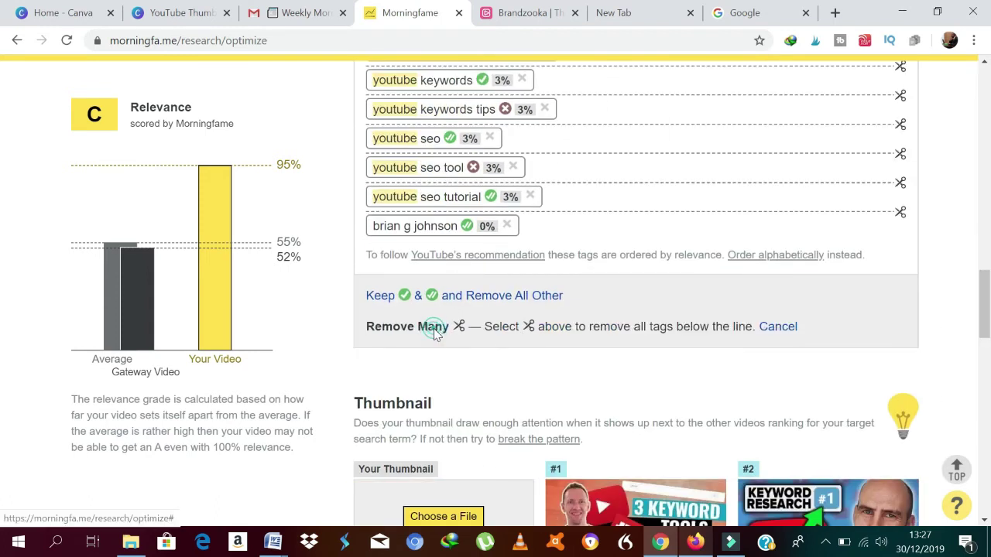
{"action": "left_click_drag", "start_coordinate": [988, 299], "coordinate": [987, 225]}
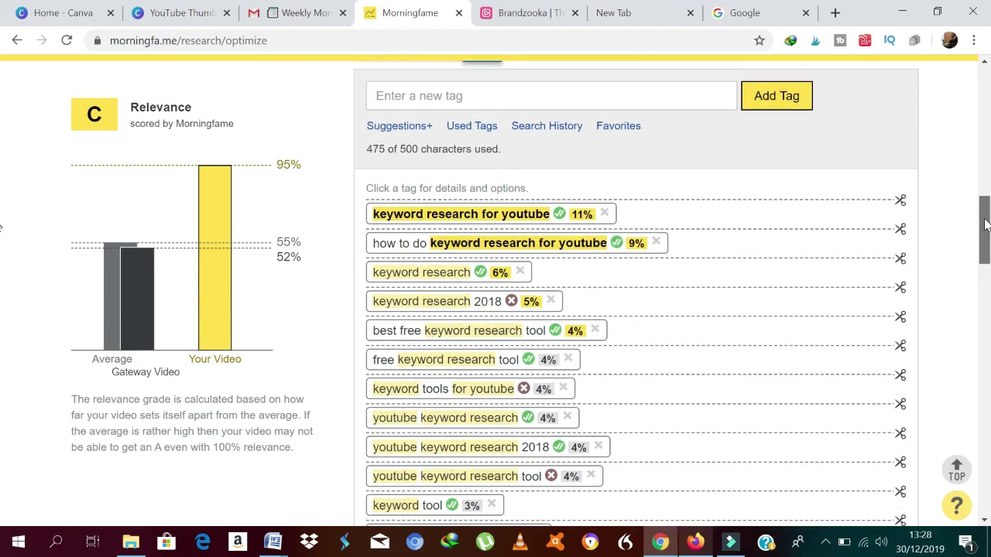
{"action": "left_click", "coordinate": [898, 259]}
Add the suggested "keyword research for youtube" tags ending in free, in hindi, video tags and videos, plus the "how to do ... videos" and "how to ... bangla" variants.
{"action": "left_click", "coordinate": [403, 126]}
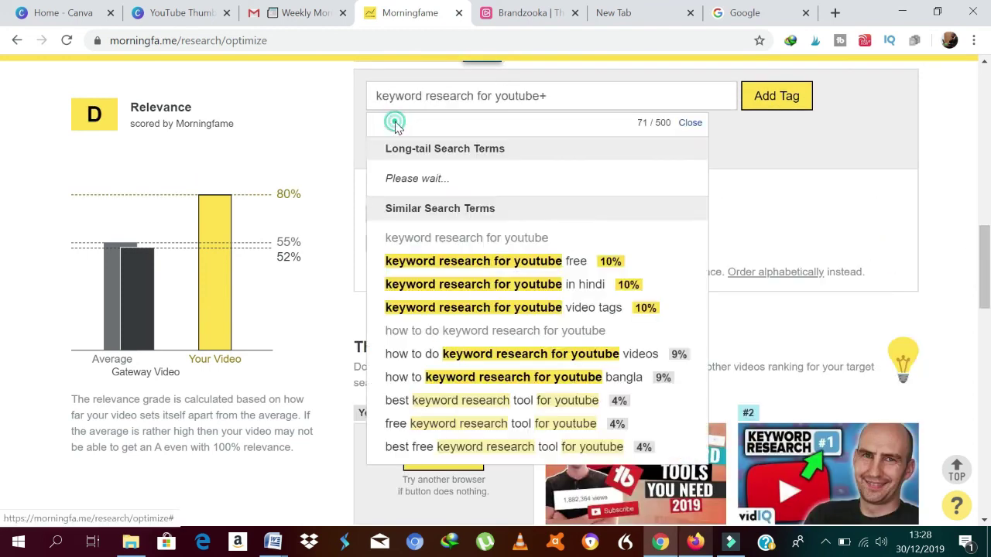
{"action": "left_click", "coordinate": [482, 261]}
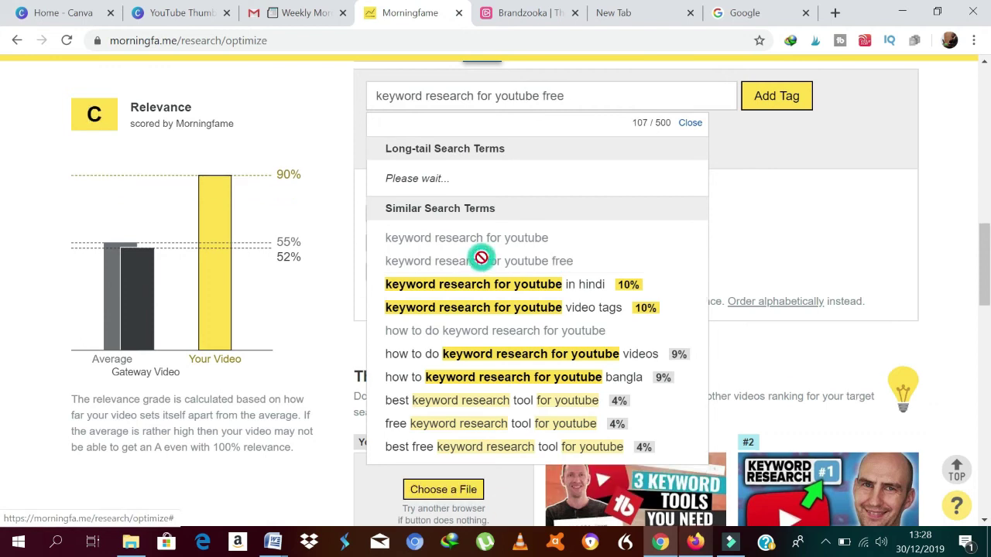
{"action": "left_click", "coordinate": [480, 293]}
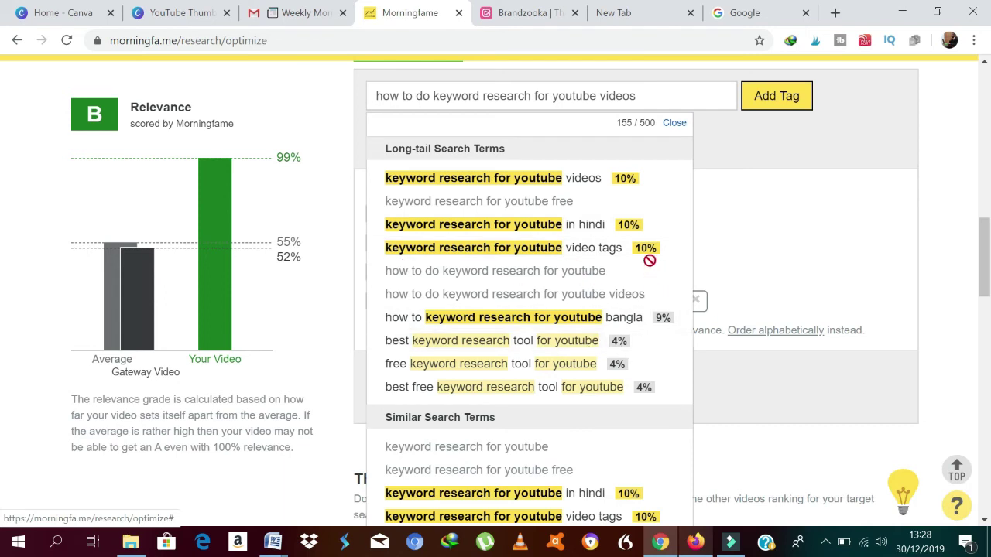
{"action": "left_click", "coordinate": [516, 246]}
{"action": "left_click", "coordinate": [505, 225]}
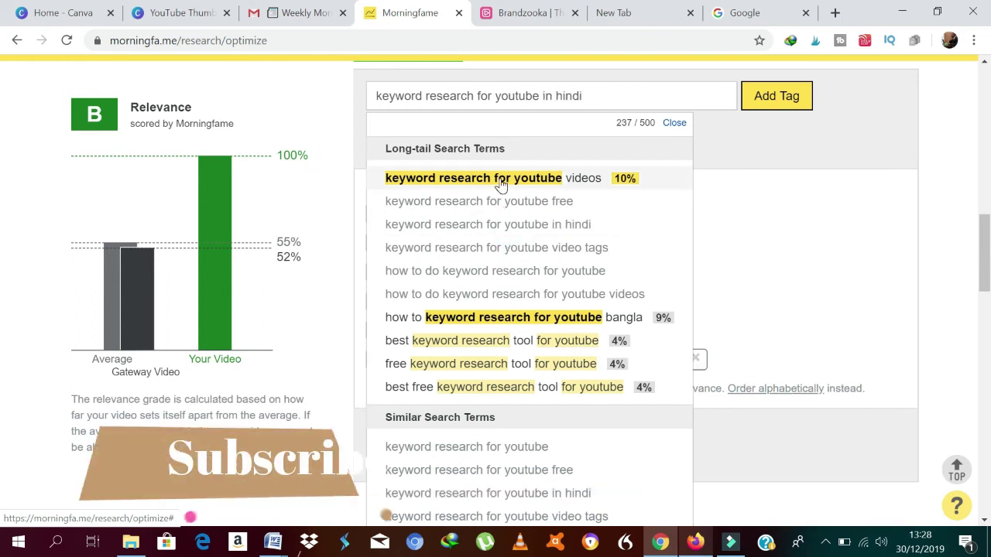
{"action": "left_click", "coordinate": [500, 179]}
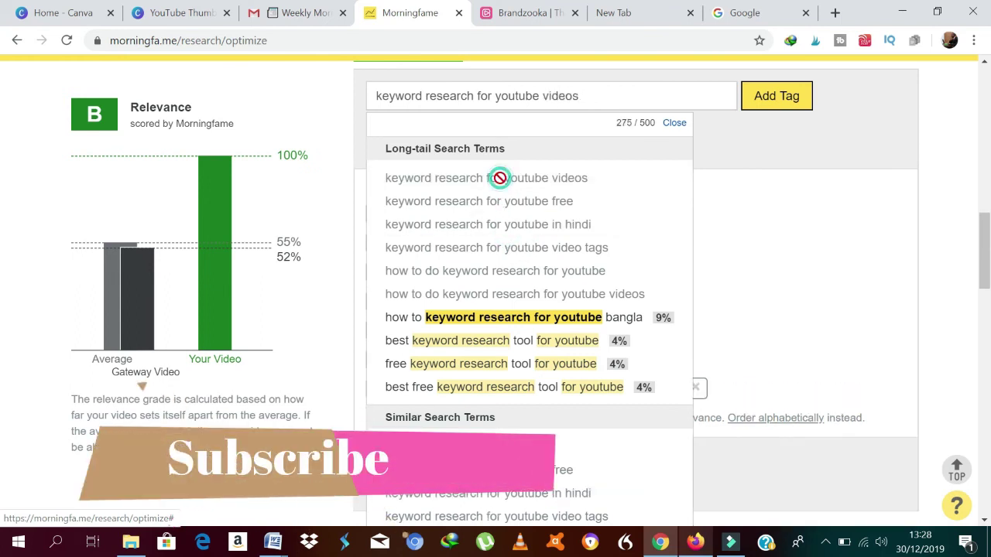
{"action": "left_click", "coordinate": [554, 324]}
{"action": "left_click", "coordinate": [844, 289]}
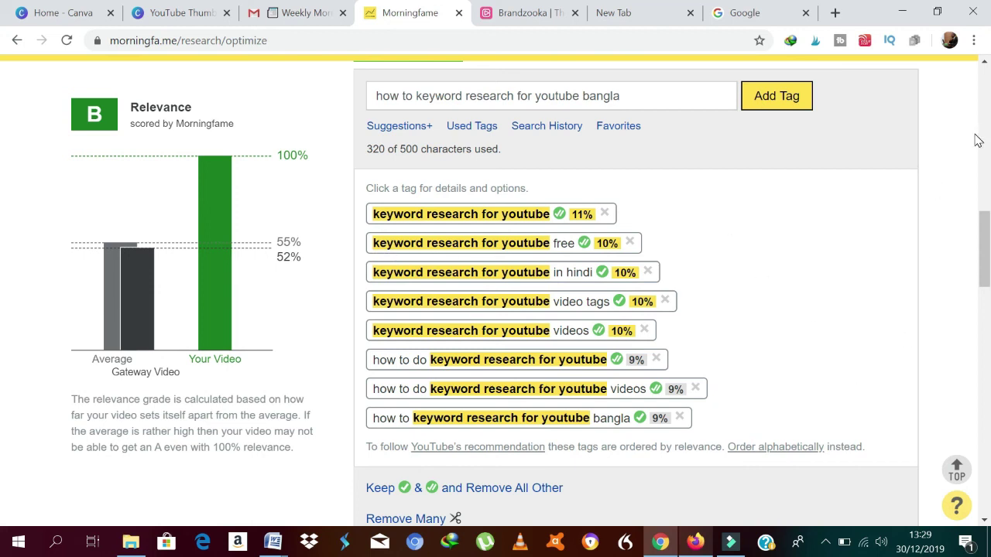
Review the relevance grade, title, description and tags for the target term, and check the remaining tag suggestions without adding any.
{"action": "scroll", "coordinate": [978, 140], "scroll_direction": "up", "scroll_amount": 10}
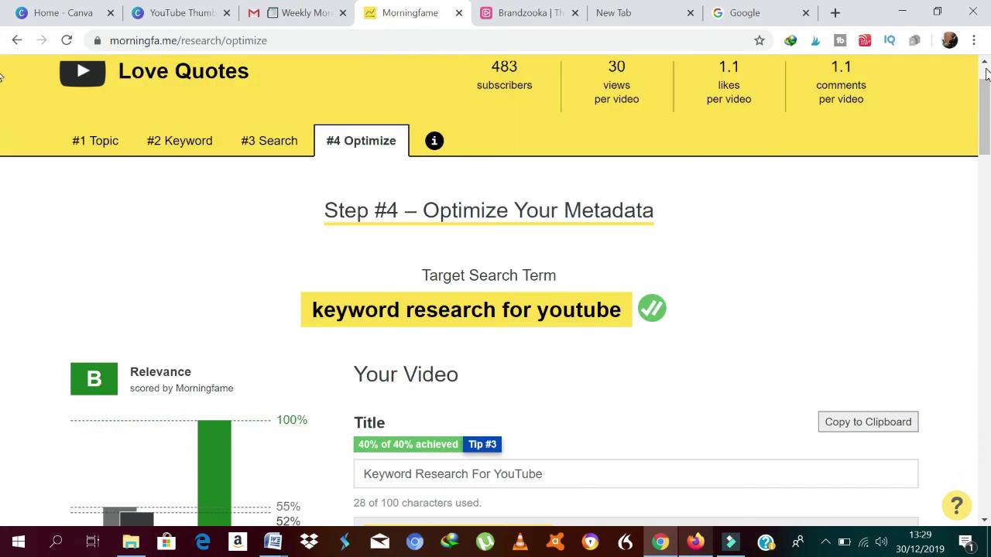
{"action": "scroll", "coordinate": [986, 72], "scroll_direction": "up", "scroll_amount": 2}
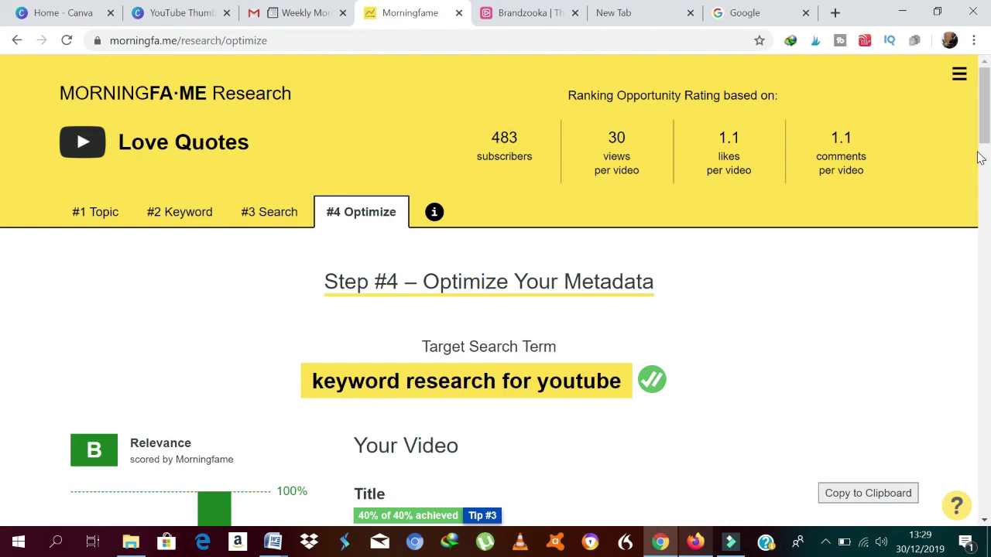
{"action": "left_click_drag", "start_coordinate": [983, 132], "coordinate": [2, 192]}
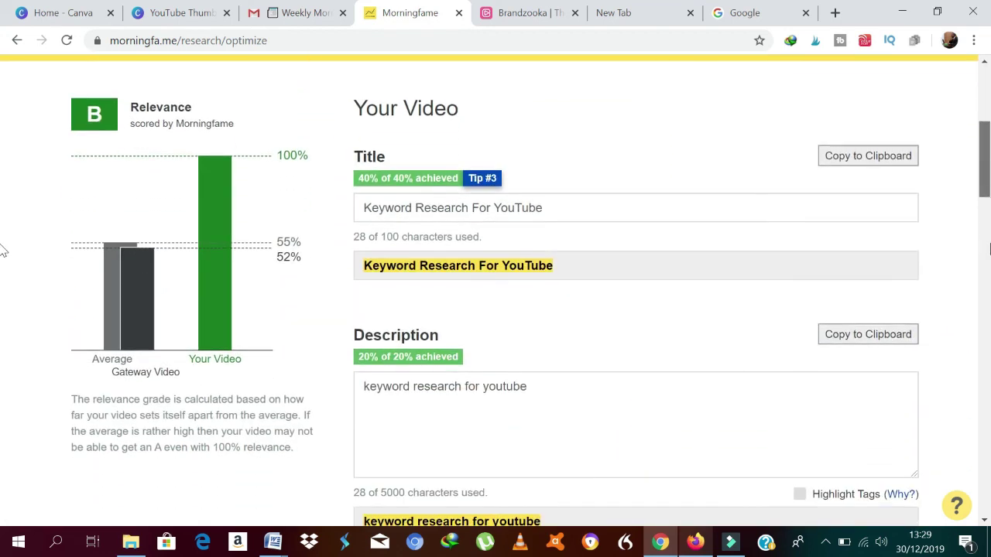
{"action": "scroll", "coordinate": [4, 265], "scroll_direction": "down", "scroll_amount": 5}
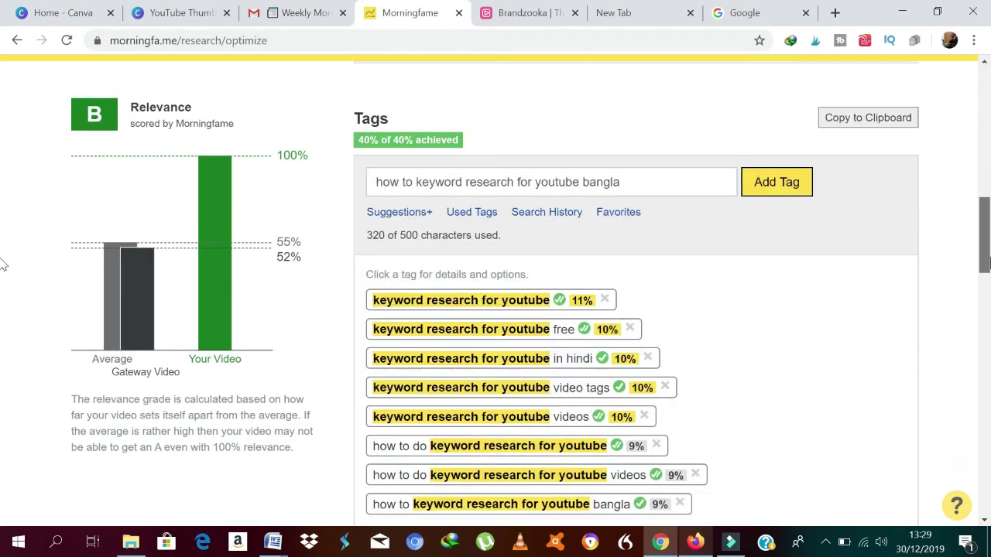
{"action": "scroll", "coordinate": [4, 267], "scroll_direction": "down", "scroll_amount": 1}
{"action": "scroll", "coordinate": [4, 259], "scroll_direction": "up", "scroll_amount": 1}
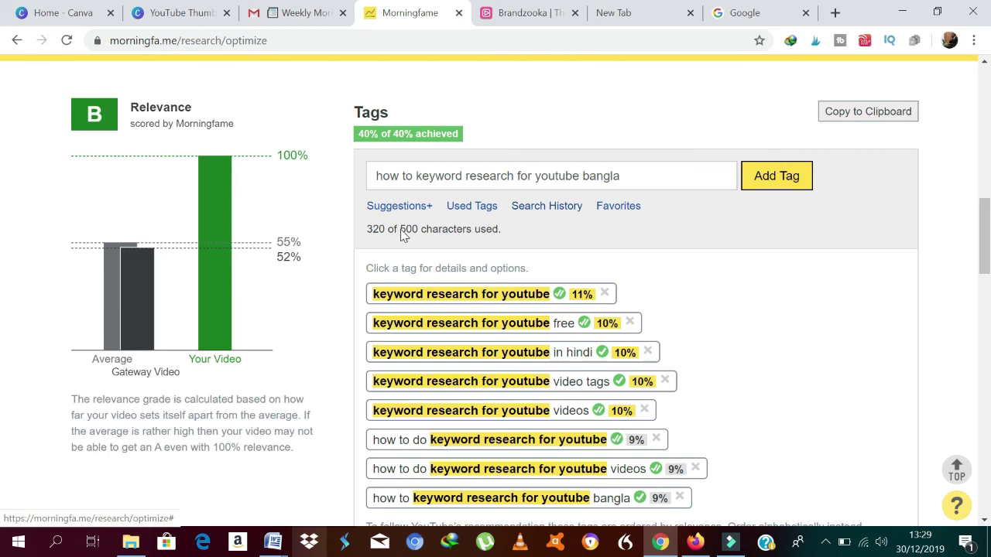
{"action": "left_click", "coordinate": [386, 205]}
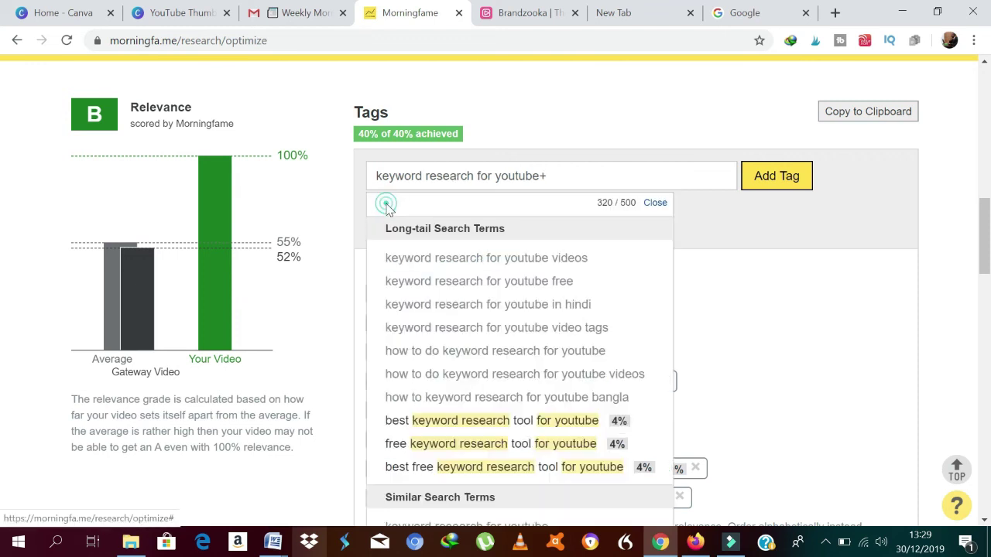
{"action": "left_click", "coordinate": [769, 233]}
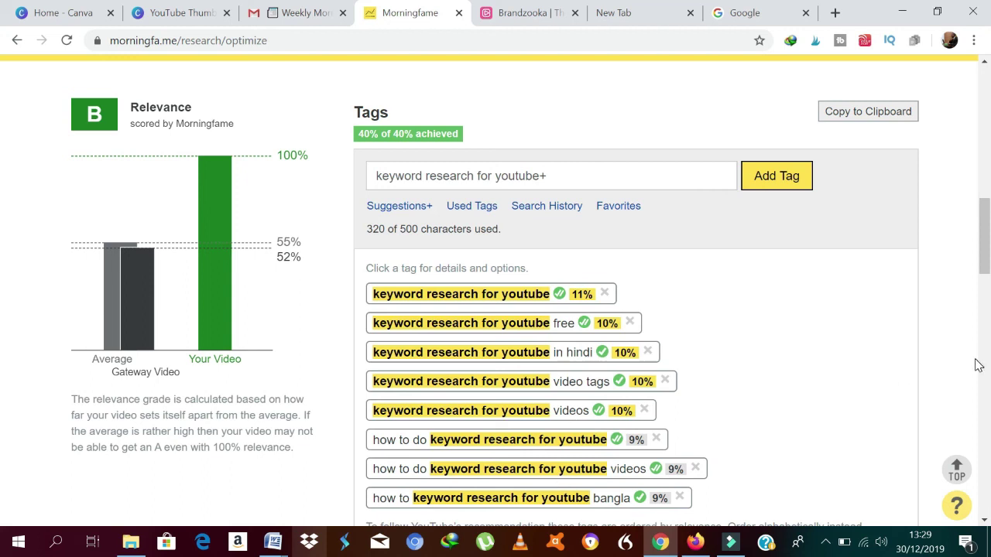
{"action": "left_click_drag", "start_coordinate": [986, 262], "coordinate": [986, 372]}
{"action": "left_click_drag", "start_coordinate": [4, 373], "coordinate": [1, 128]}
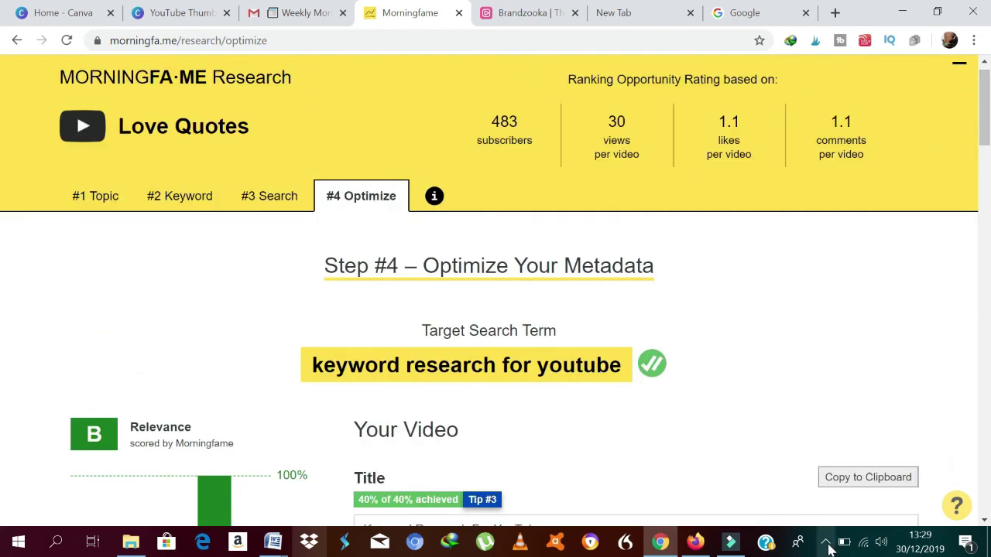
{"action": "left_click", "coordinate": [826, 542]}
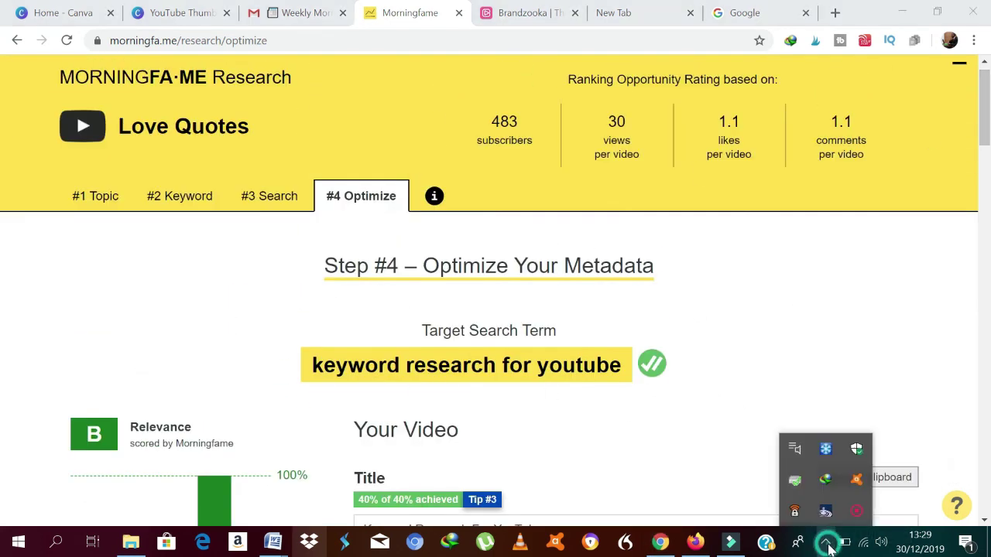
{"action": "right_click", "coordinate": [858, 517]}
{"action": "left_click", "coordinate": [884, 520]}
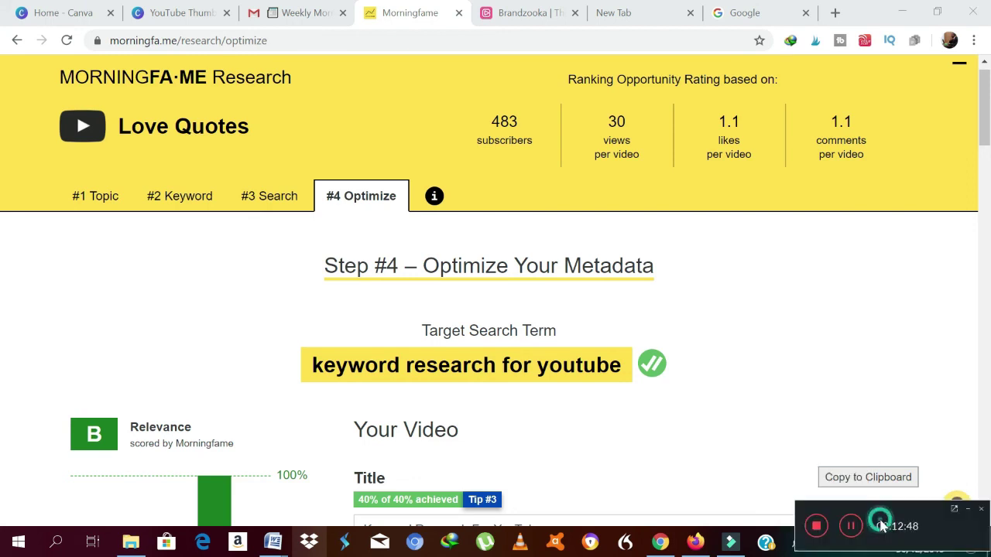